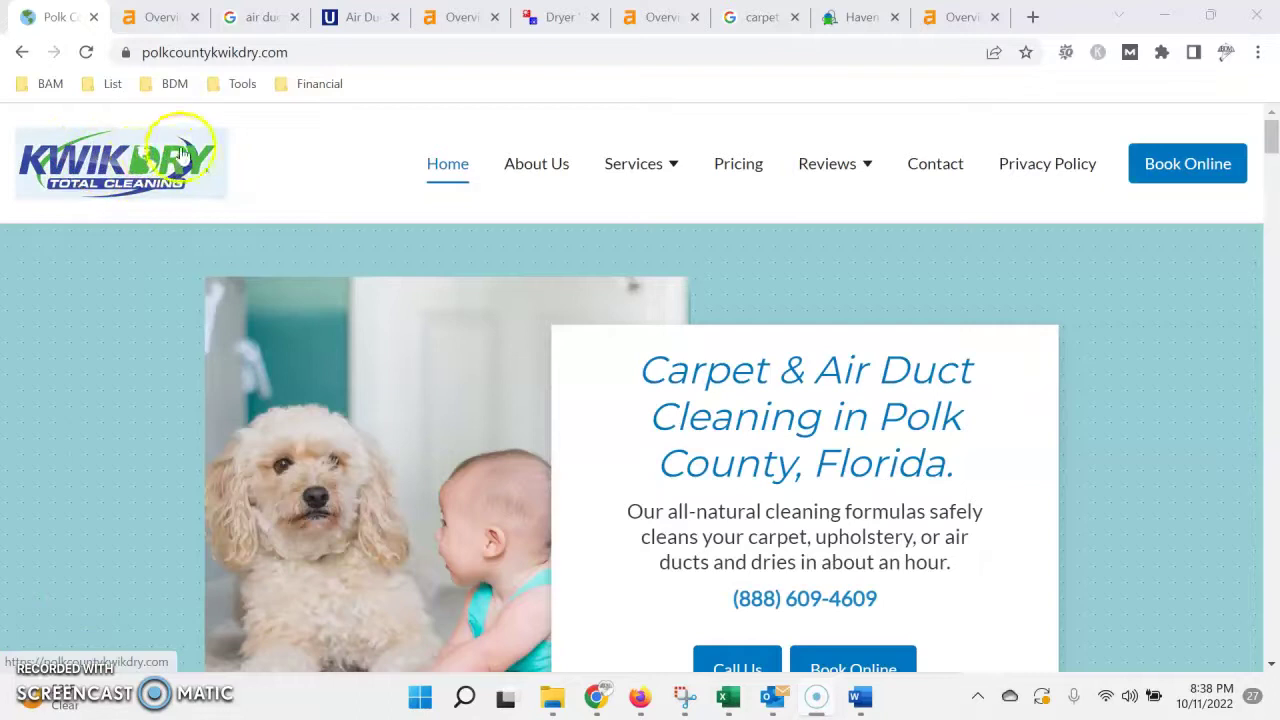
Step: Switch to the 'air duct cleaning winter haven fl' Google results and scroll through the Businesses block, map and organic listings
{"action": "key", "text": "ctrl+Tab"}
{"action": "key", "text": "ctrl+Tab"}
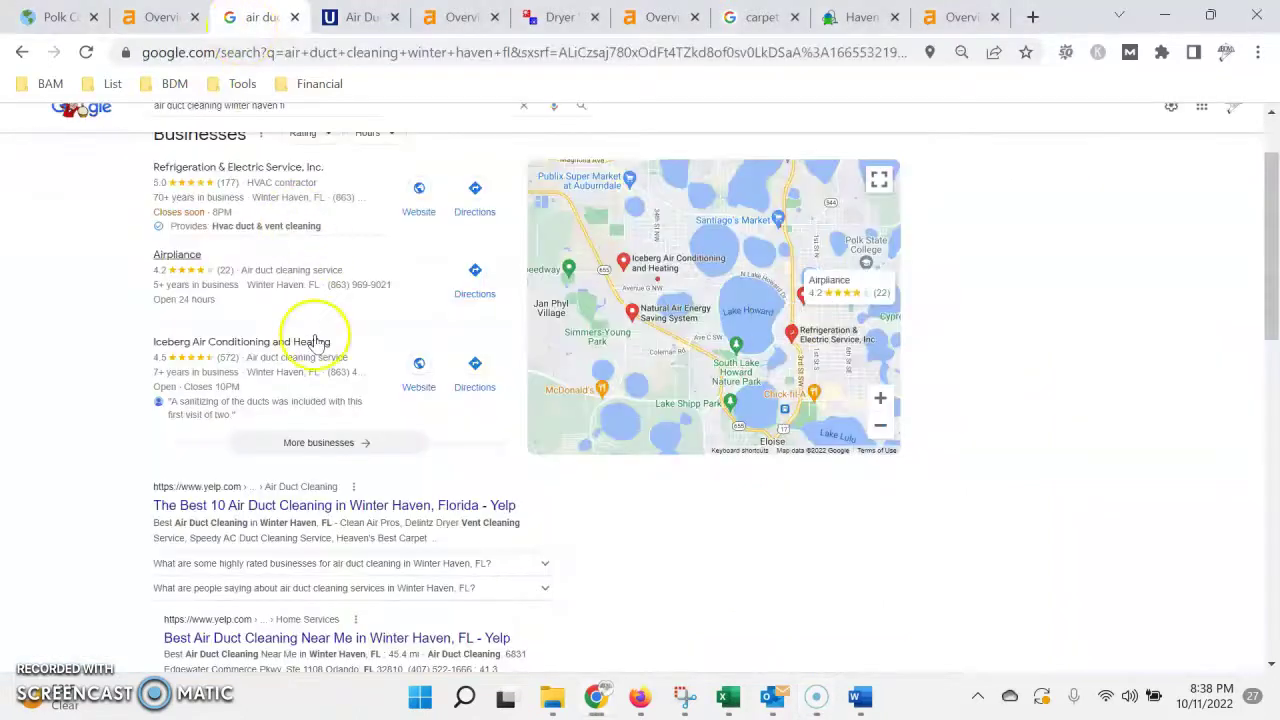
{"action": "scroll", "coordinate": [320, 336], "scroll_direction": "down", "scroll_amount": 3}
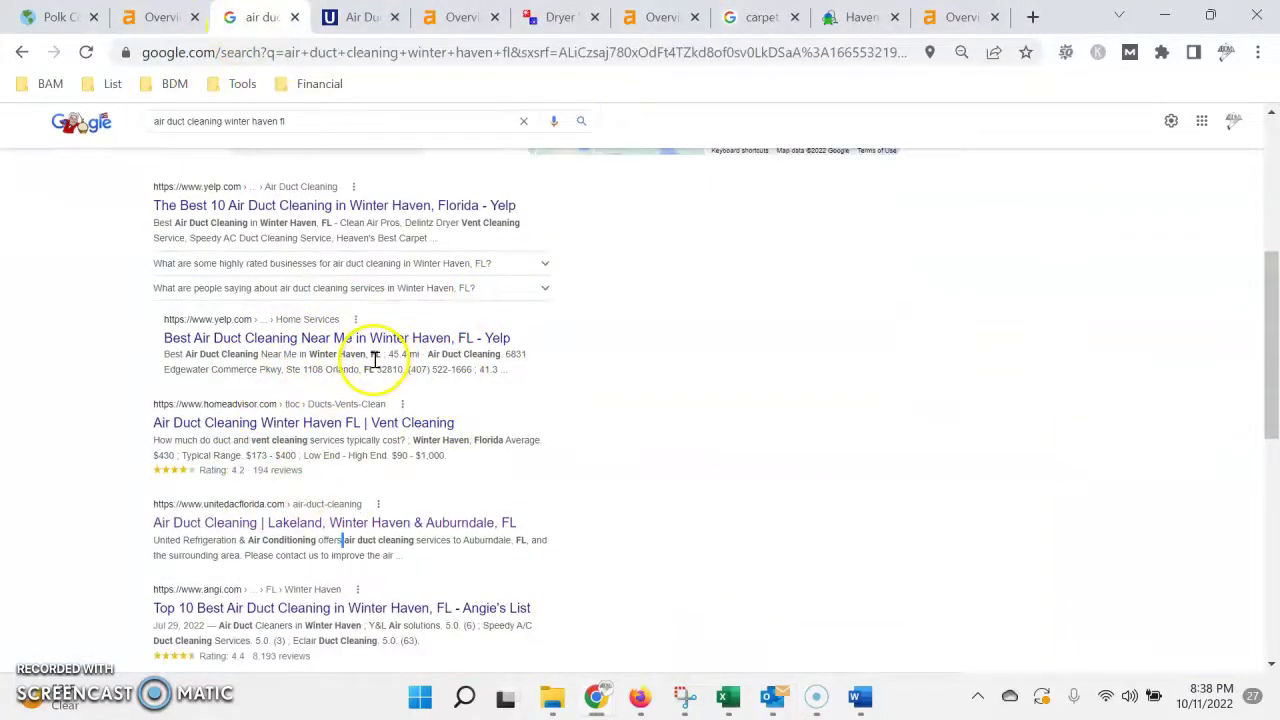
{"action": "scroll", "coordinate": [388, 356], "scroll_direction": "up", "scroll_amount": 2}
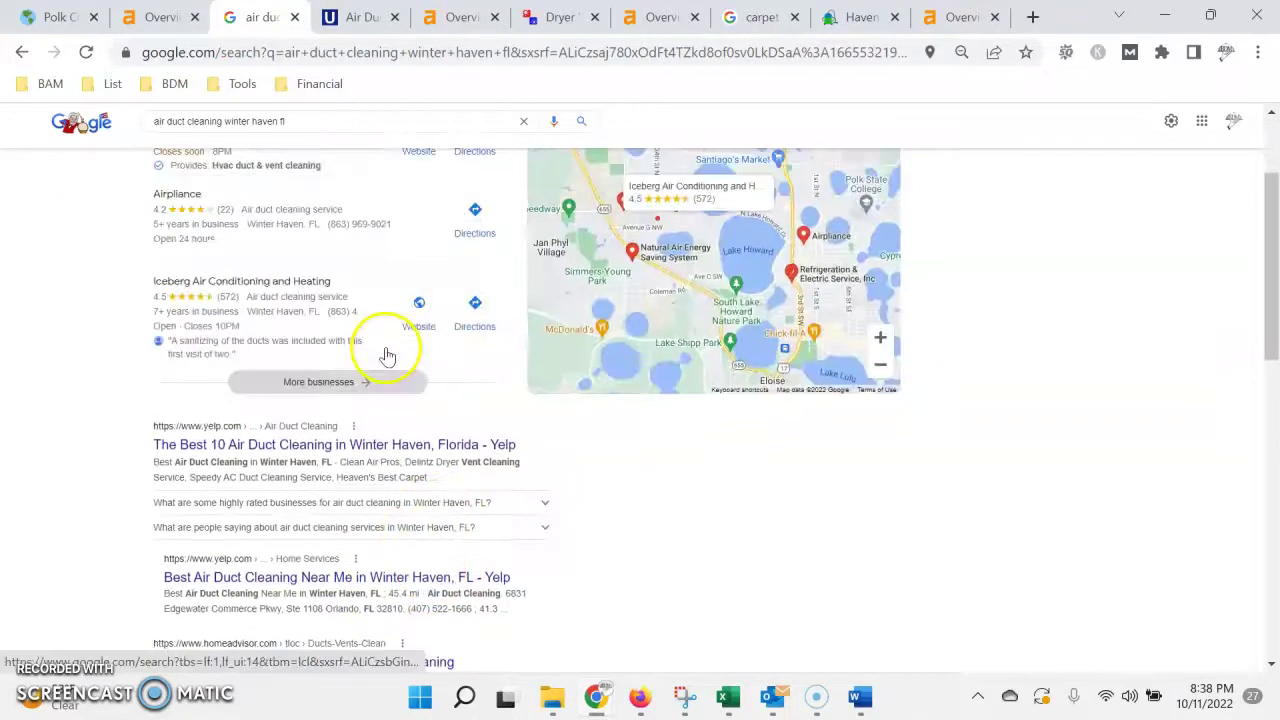
{"action": "scroll", "coordinate": [388, 356], "scroll_direction": "up", "scroll_amount": 1}
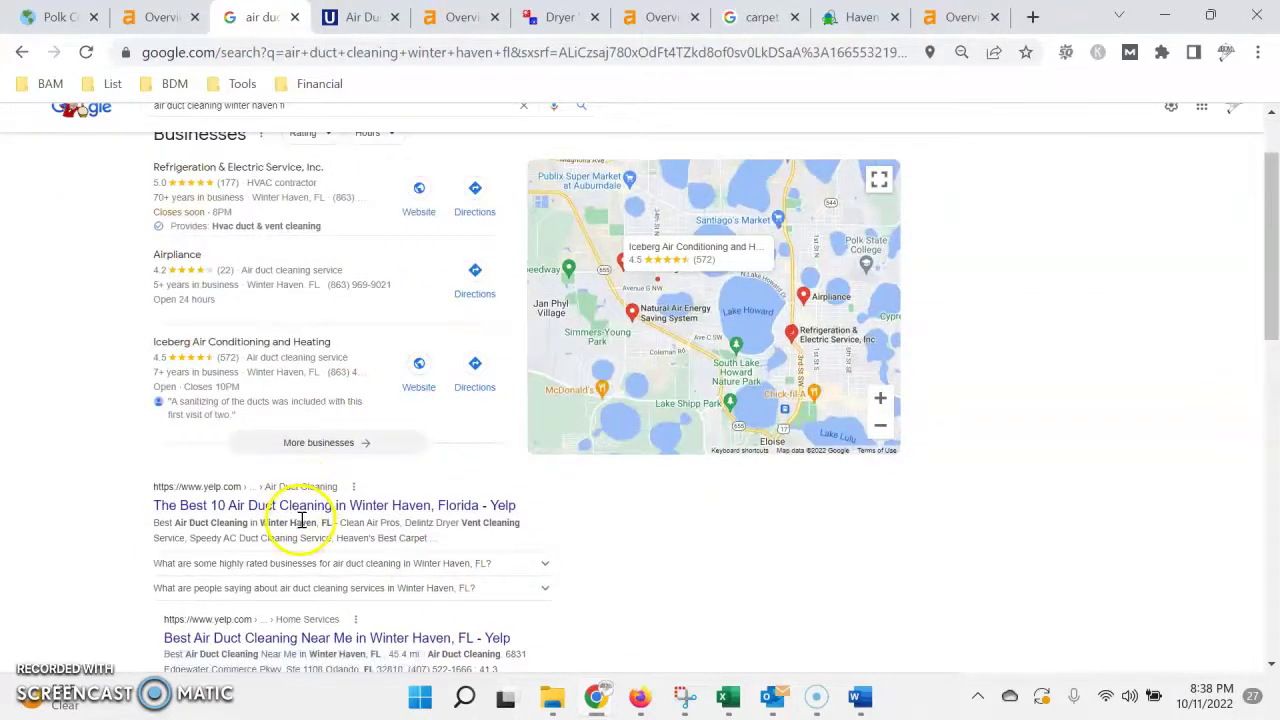
{"action": "scroll", "coordinate": [285, 300], "scroll_direction": "up", "scroll_amount": 1}
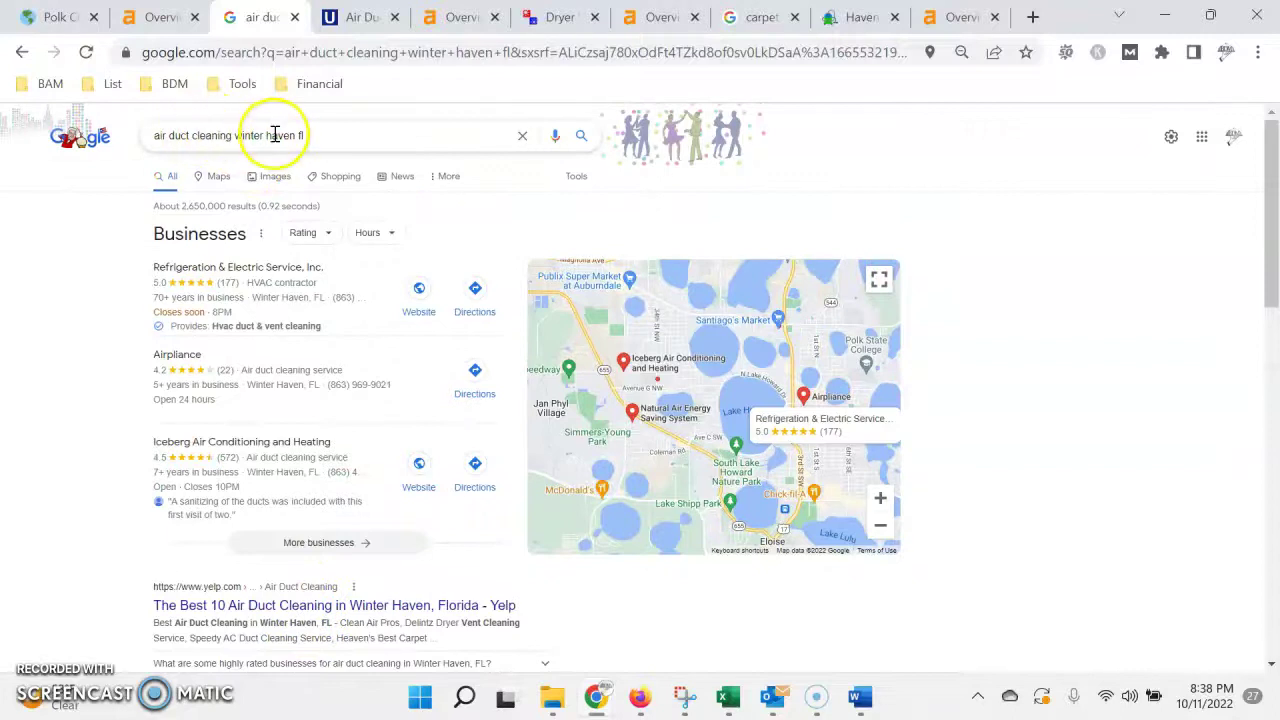
{"action": "scroll", "coordinate": [280, 140], "scroll_direction": "down", "scroll_amount": 1}
{"action": "scroll", "coordinate": [300, 215], "scroll_direction": "down", "scroll_amount": 4}
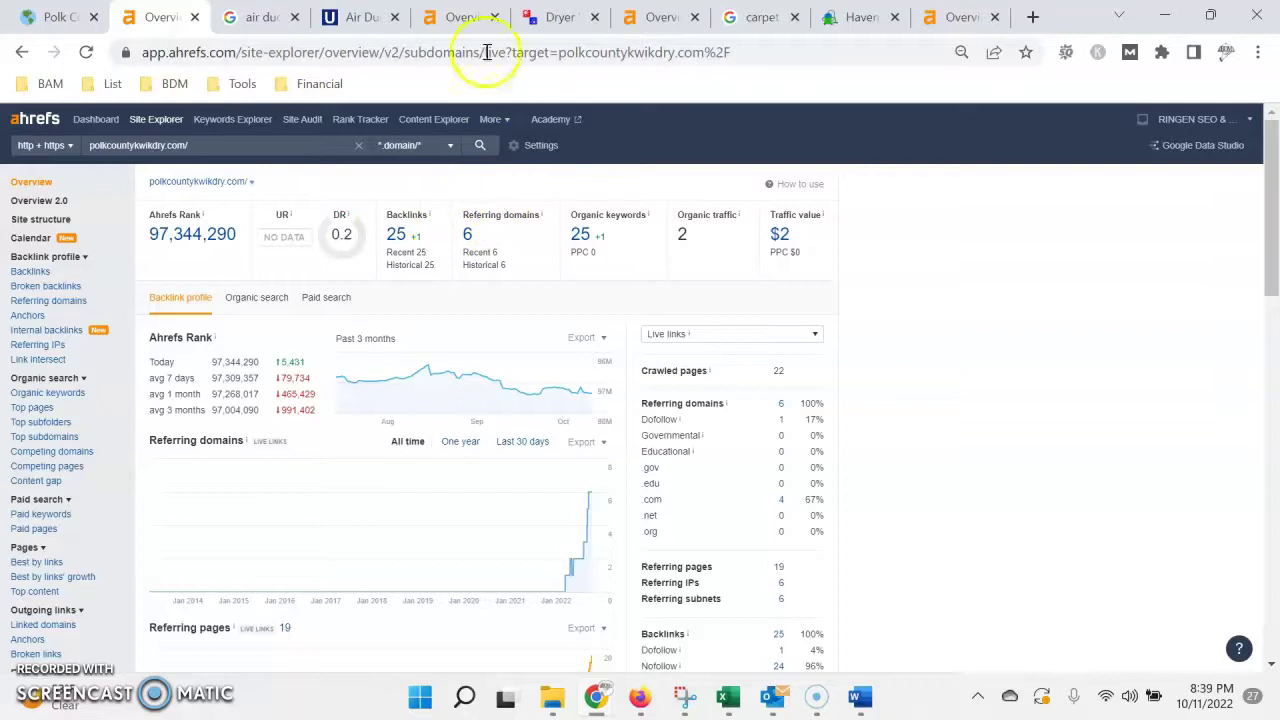
{"action": "left_click", "coordinate": [466, 22]}
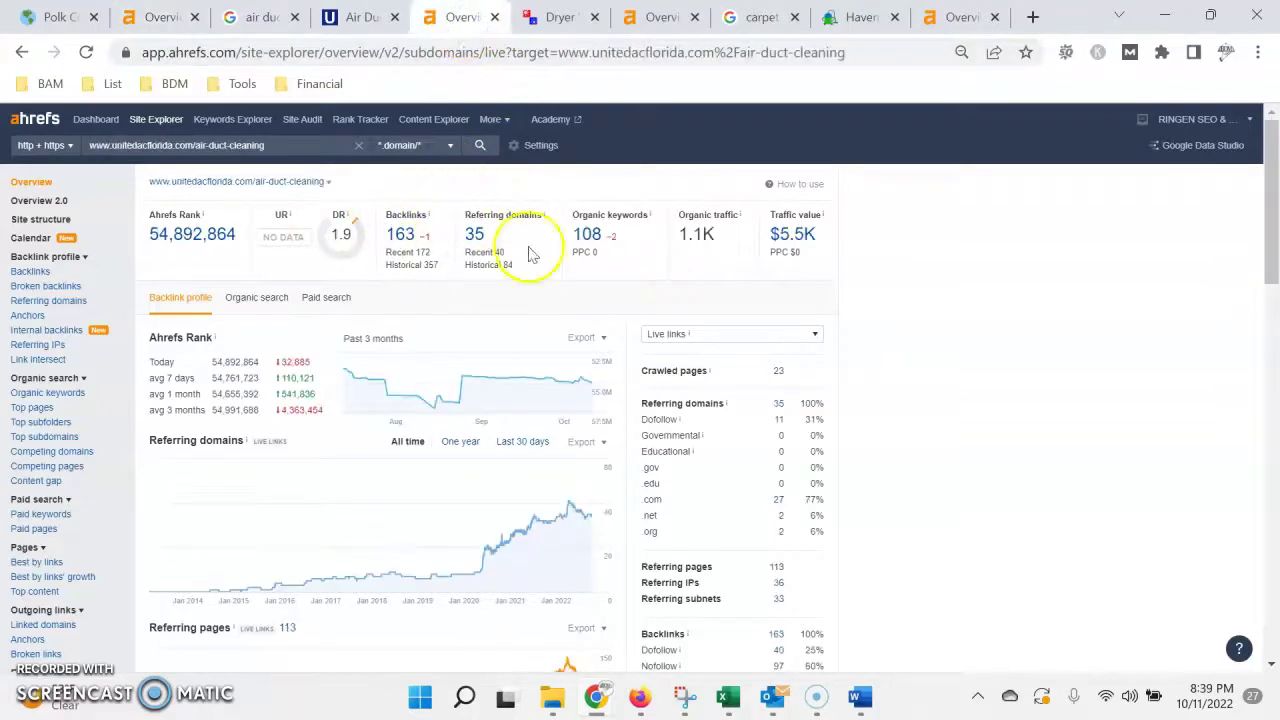
{"action": "left_click", "coordinate": [650, 17]}
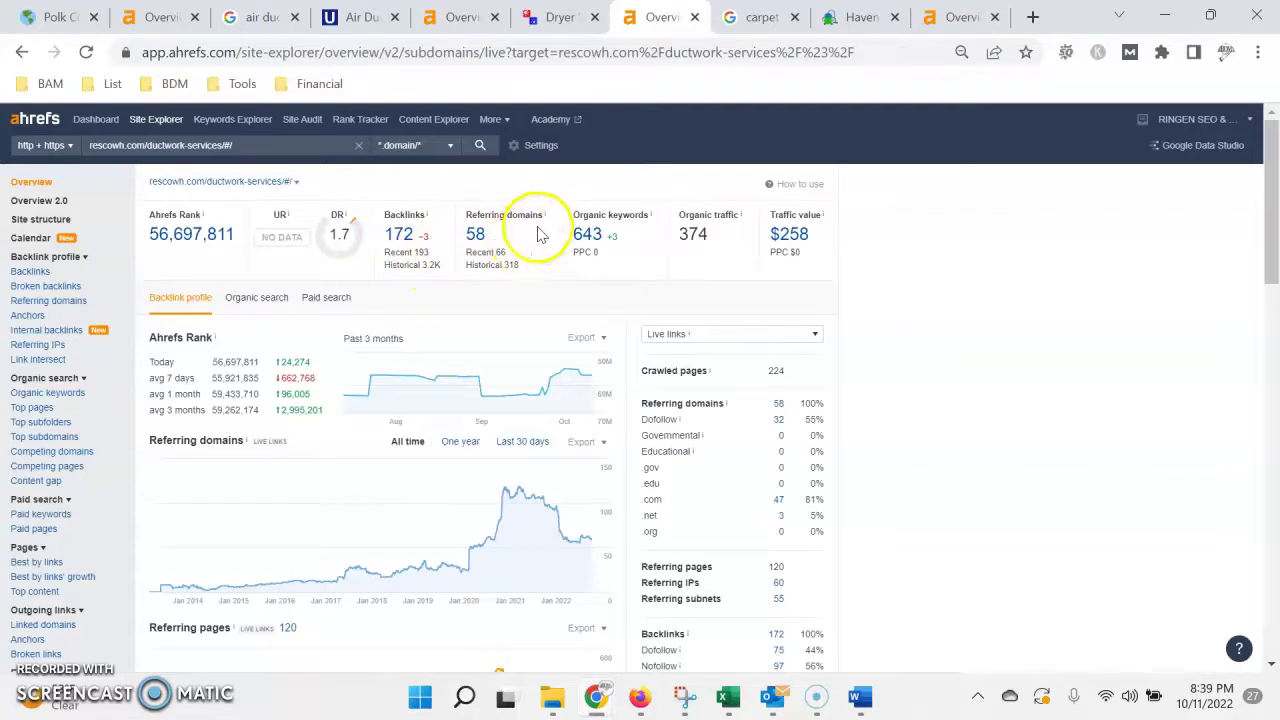
{"action": "left_click", "coordinate": [158, 16]}
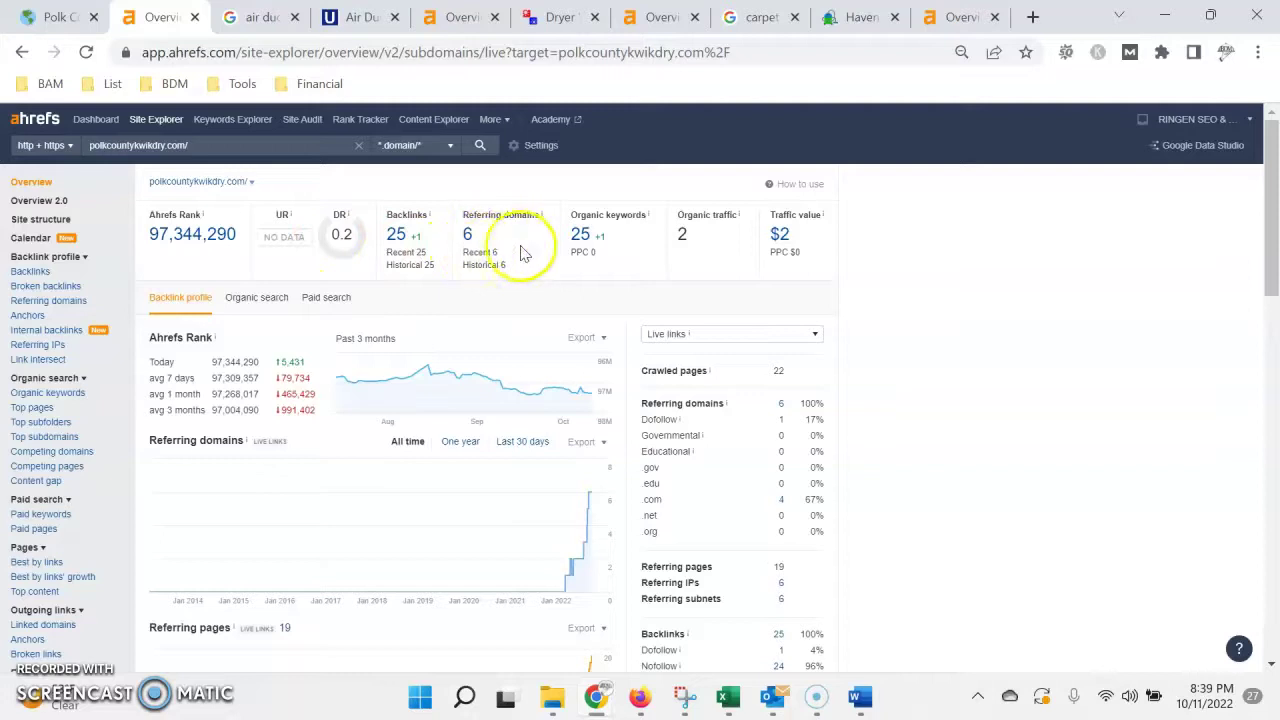
{"action": "left_click", "coordinate": [537, 214]}
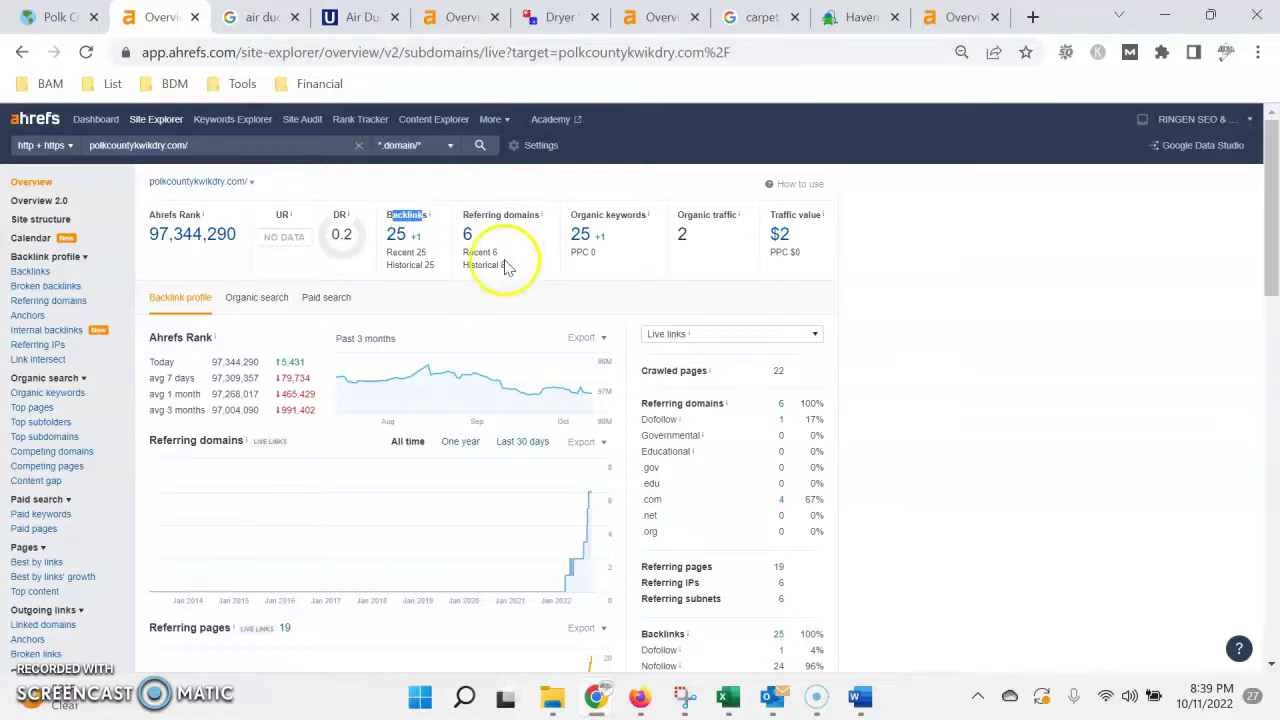
{"action": "left_click", "coordinate": [473, 215]}
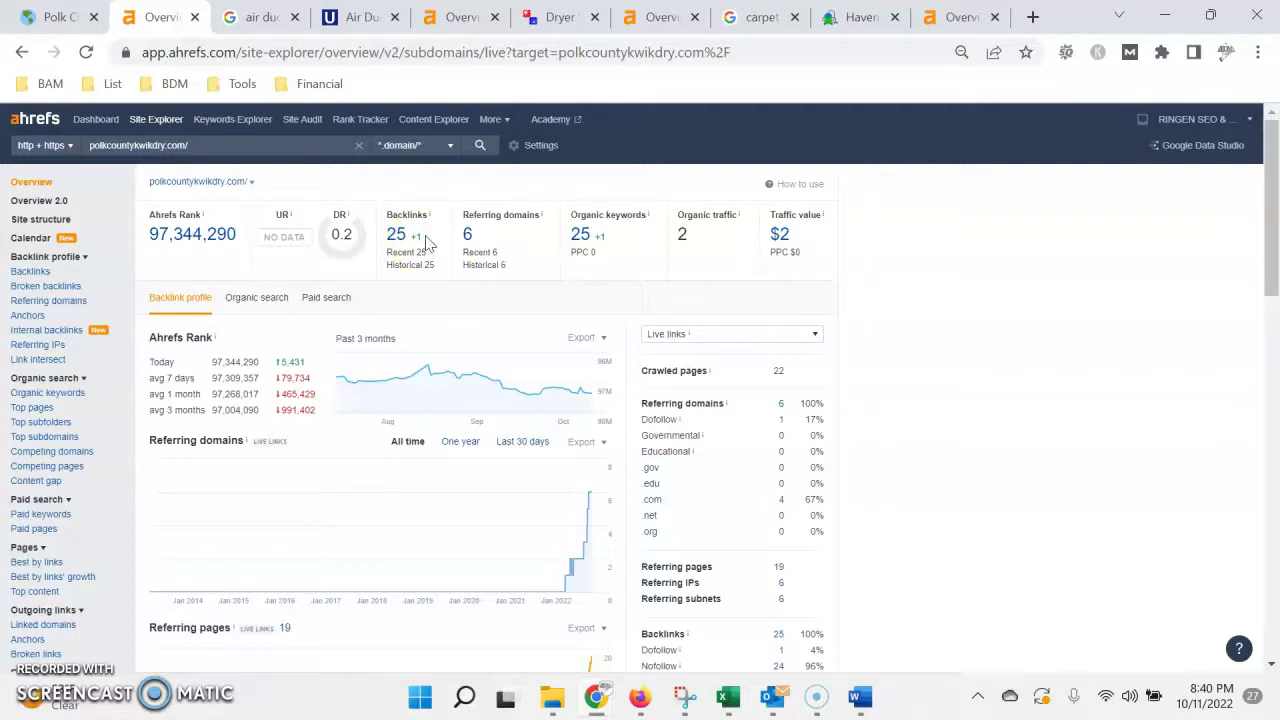
{"action": "left_click", "coordinate": [457, 17]}
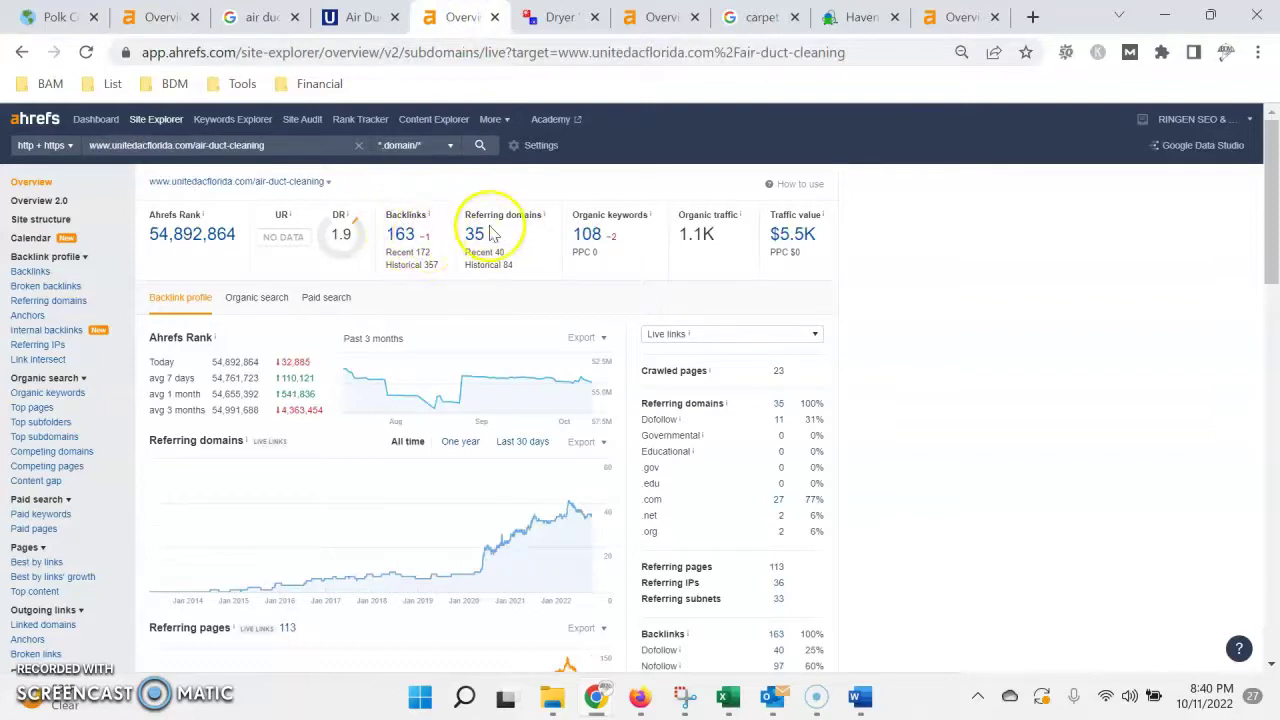
{"action": "left_click", "coordinate": [648, 17]}
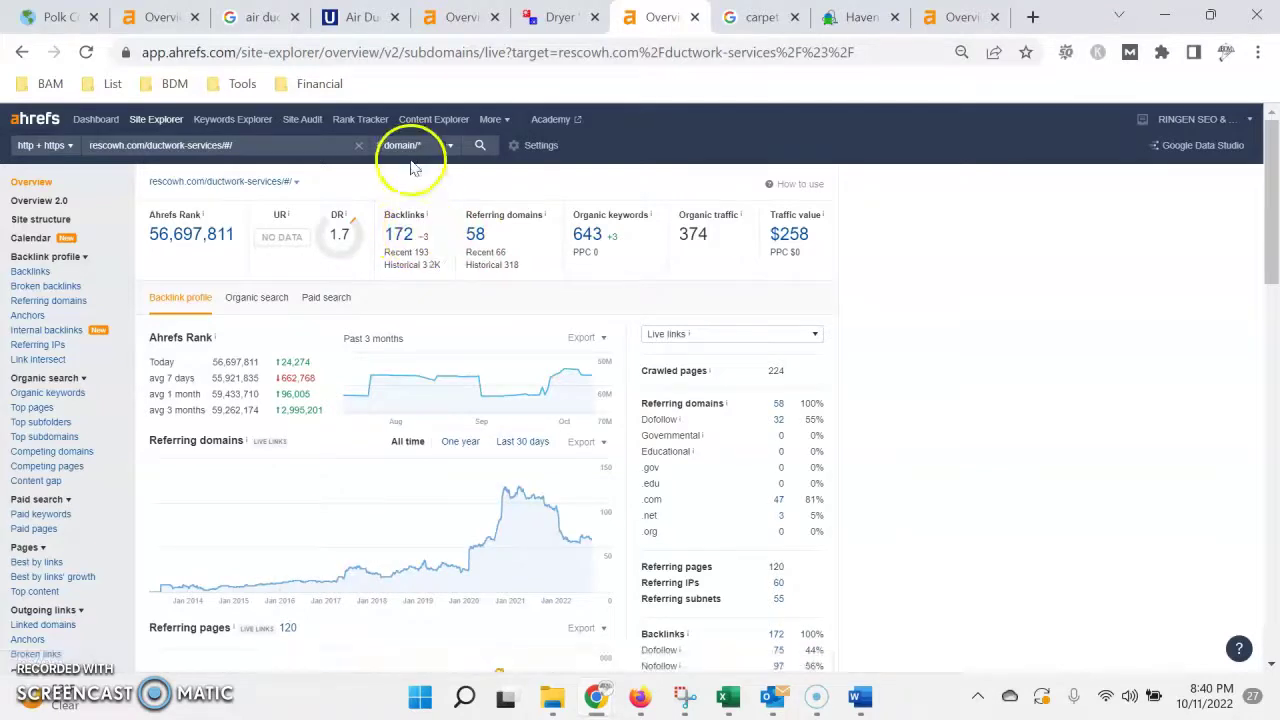
{"action": "left_click", "coordinate": [163, 17]}
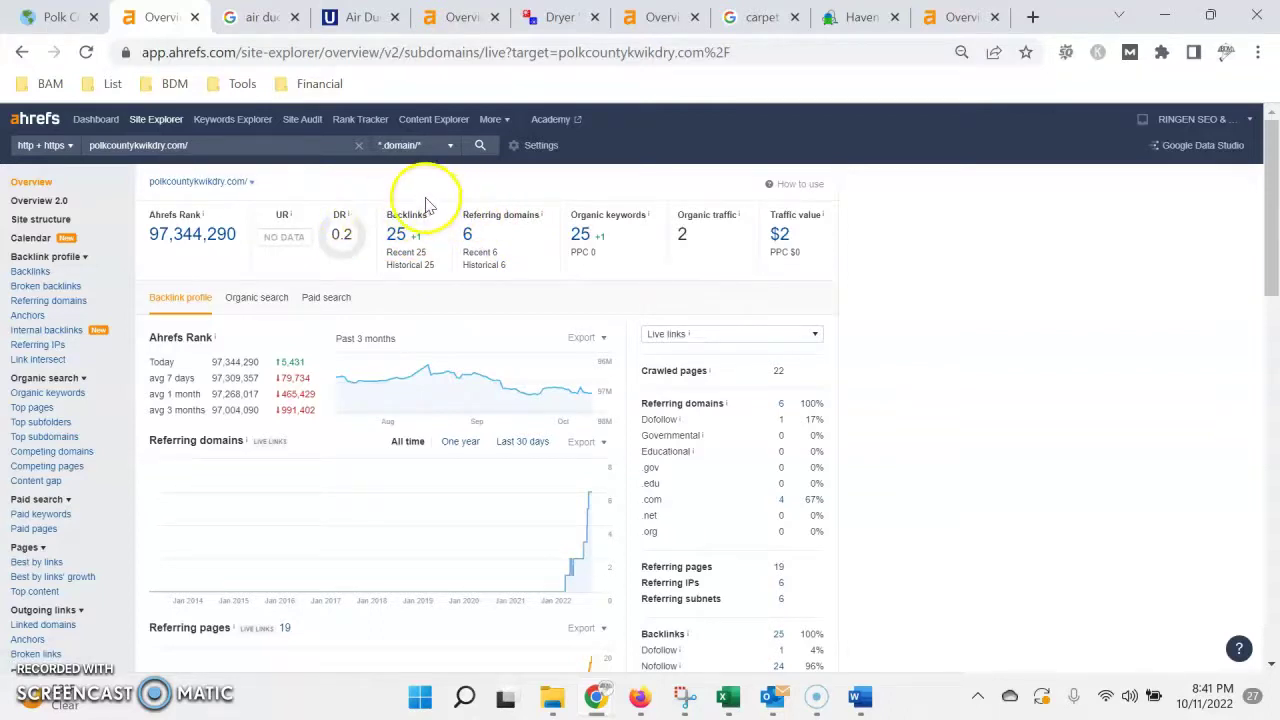
Step: Open polkcountykwikdry.com's Organic keywords report and scroll its 28 keywords' volume, difficulty and position
{"action": "left_click", "coordinate": [581, 235]}
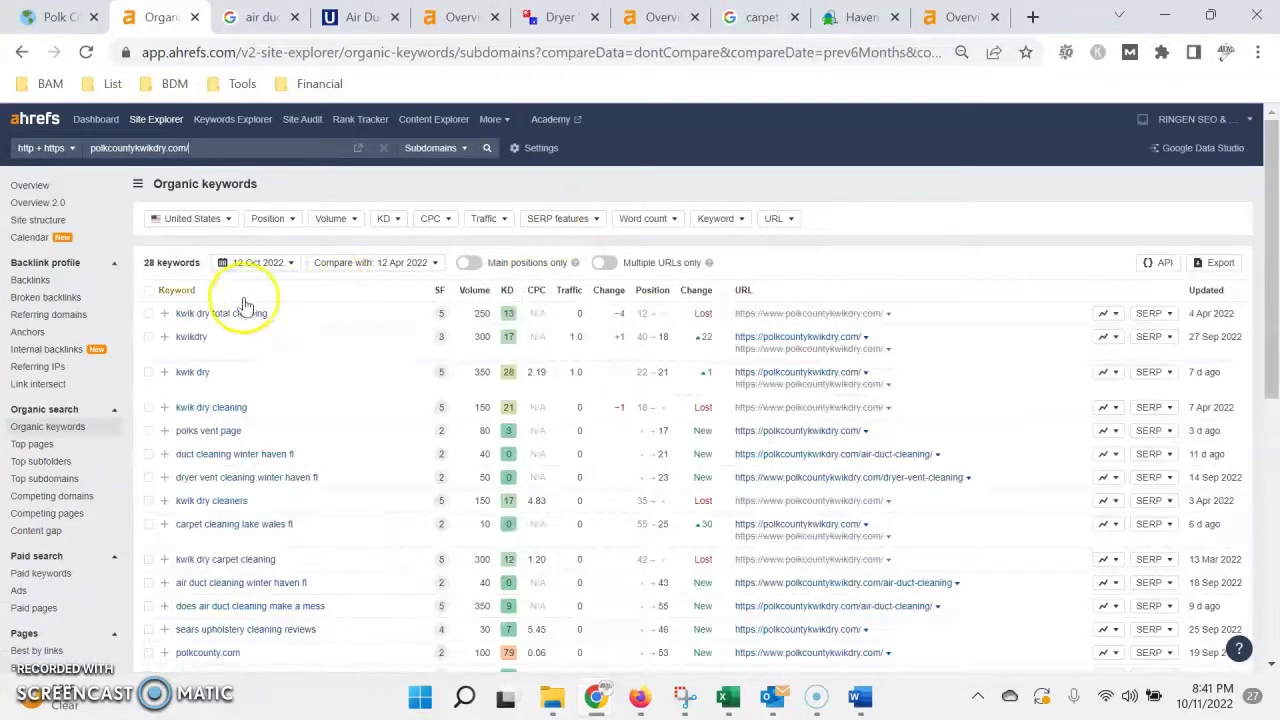
{"action": "scroll", "coordinate": [200, 340], "scroll_direction": "down", "scroll_amount": 5}
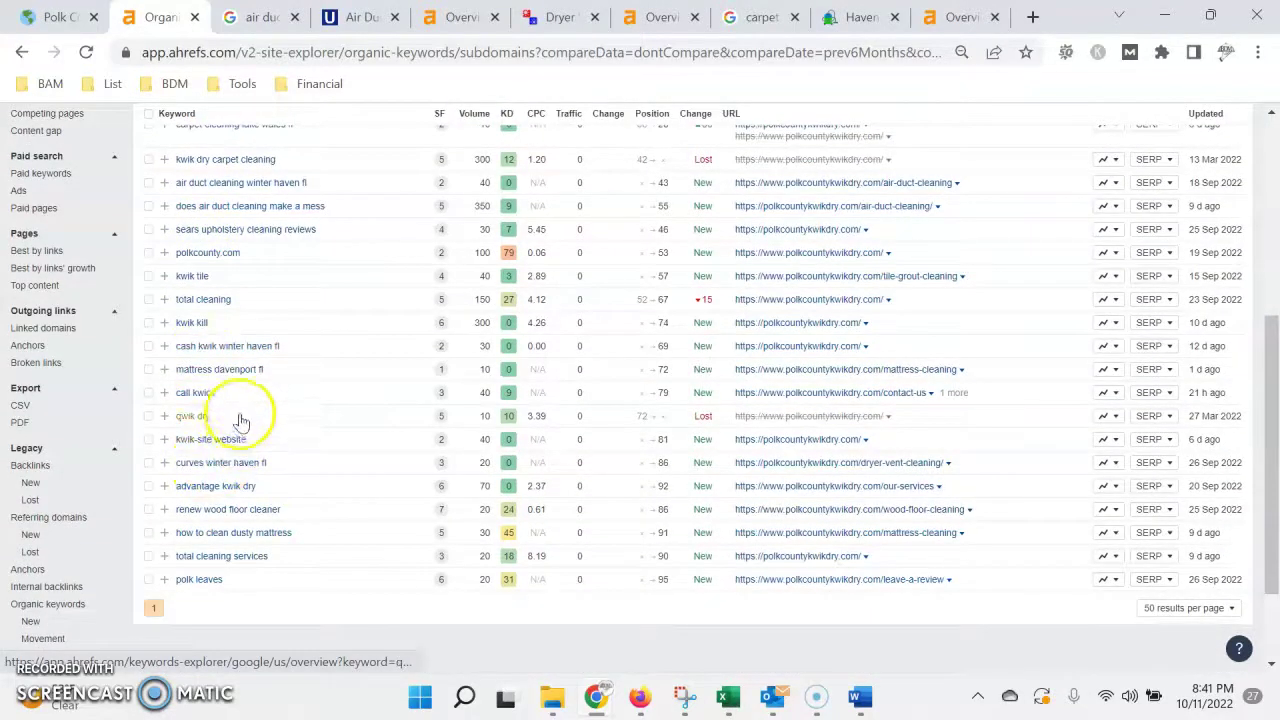
{"action": "scroll", "coordinate": [243, 414], "scroll_direction": "up", "scroll_amount": 3}
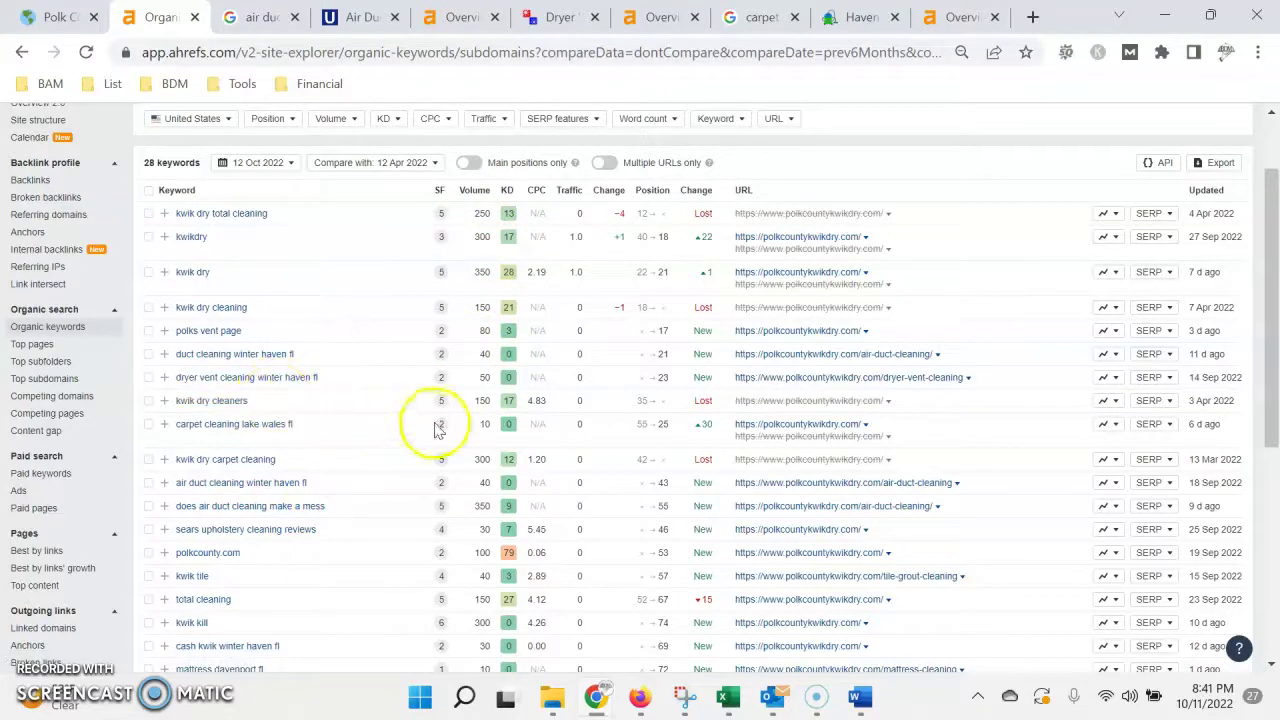
{"action": "scroll", "coordinate": [480, 450], "scroll_direction": "down", "scroll_amount": 1}
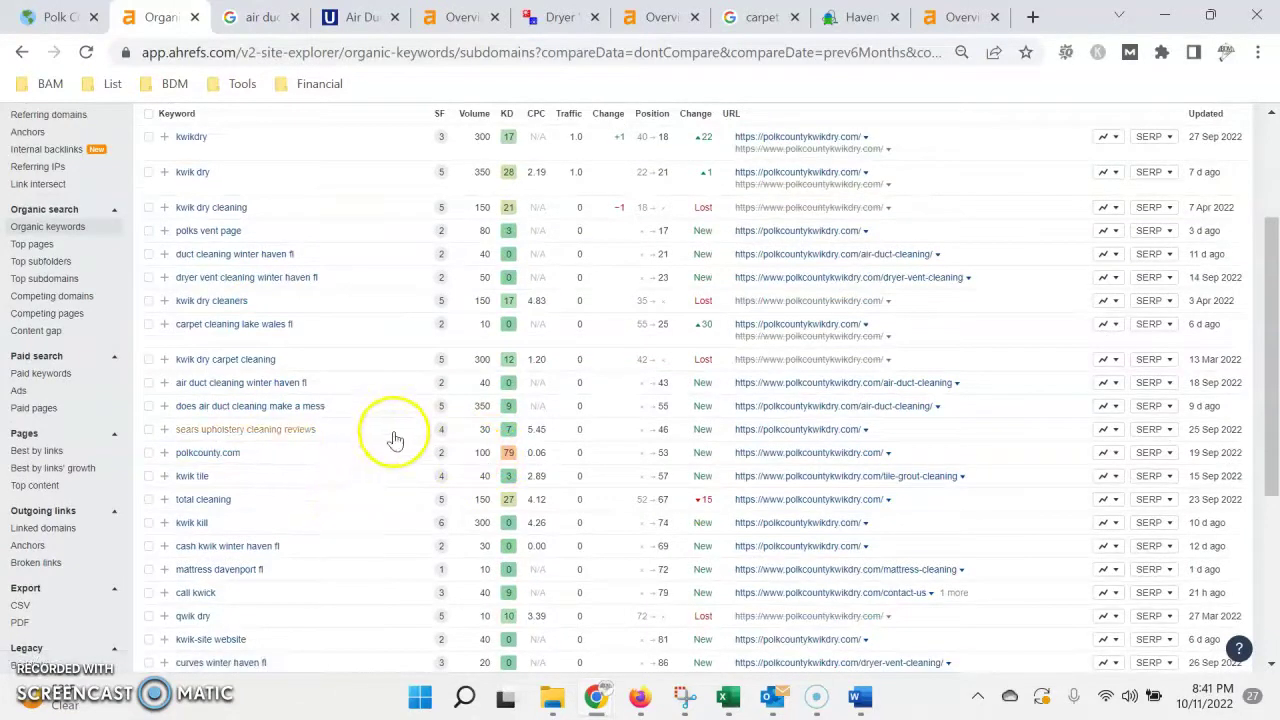
{"action": "scroll", "coordinate": [385, 436], "scroll_direction": "down", "scroll_amount": 2}
{"action": "scroll", "coordinate": [380, 438], "scroll_direction": "up", "scroll_amount": 2}
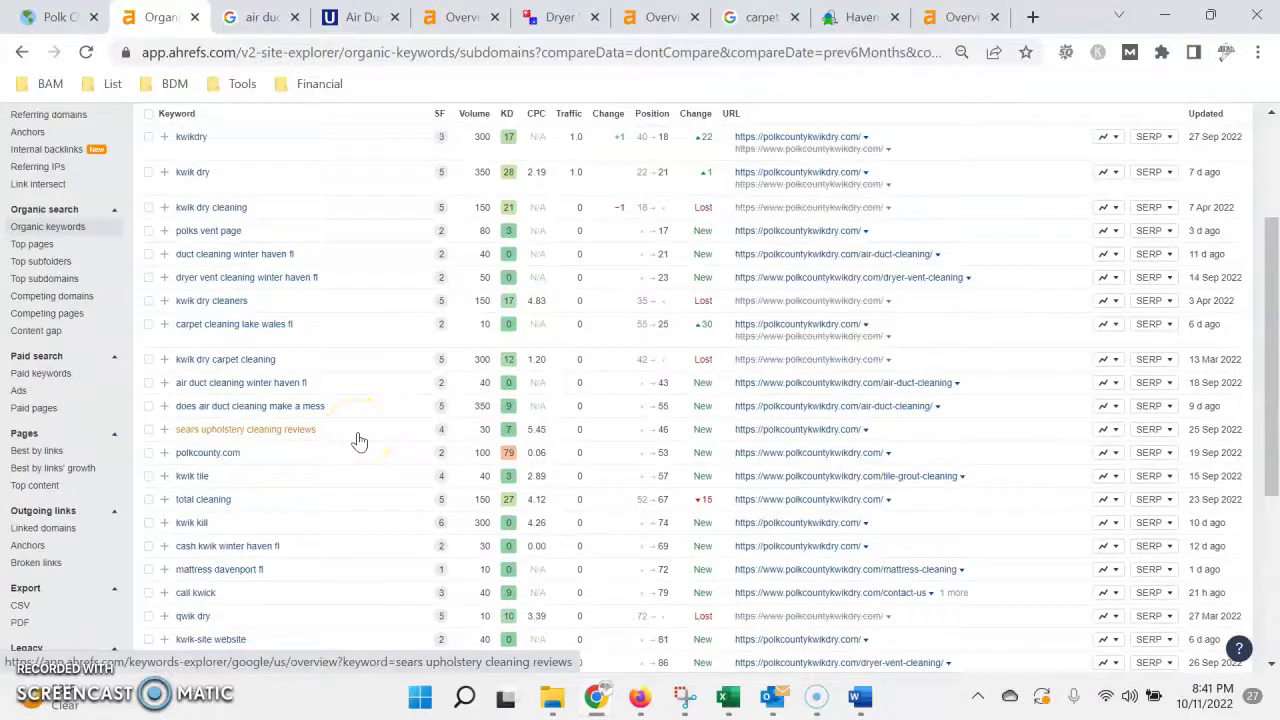
{"action": "scroll", "coordinate": [268, 332], "scroll_direction": "up", "scroll_amount": 1}
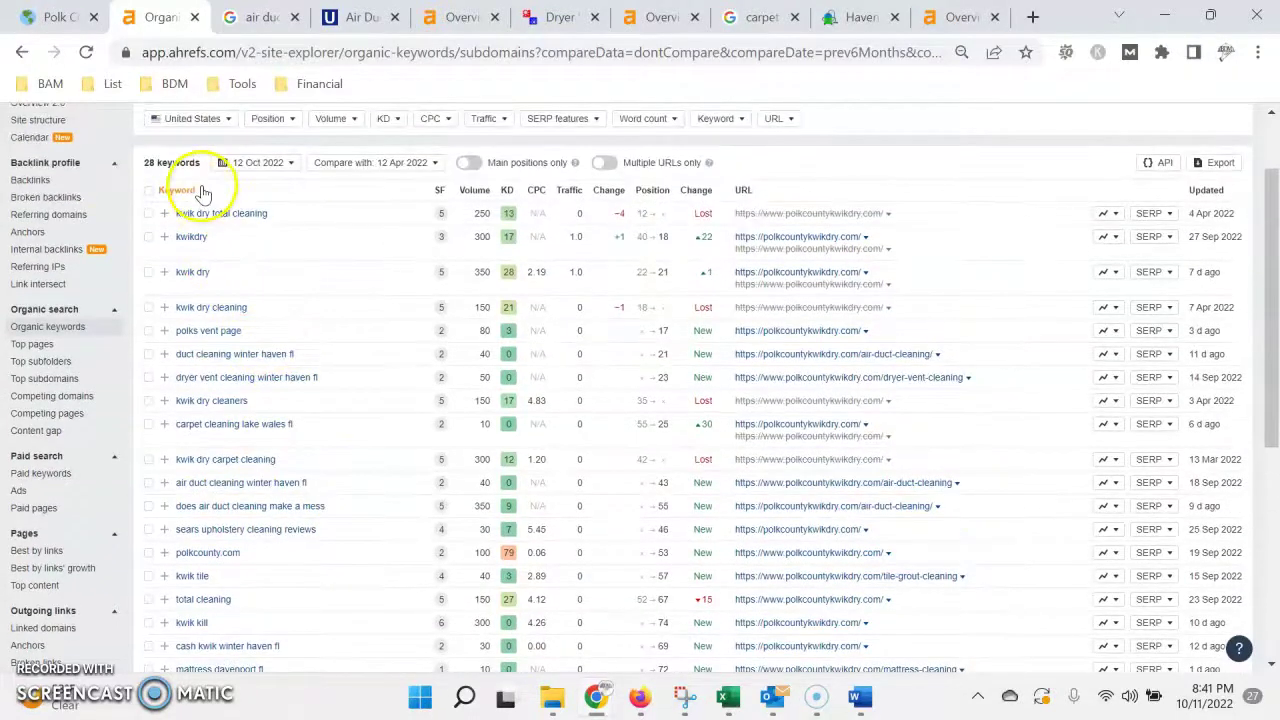
{"action": "scroll", "coordinate": [210, 280], "scroll_direction": "down", "scroll_amount": 2}
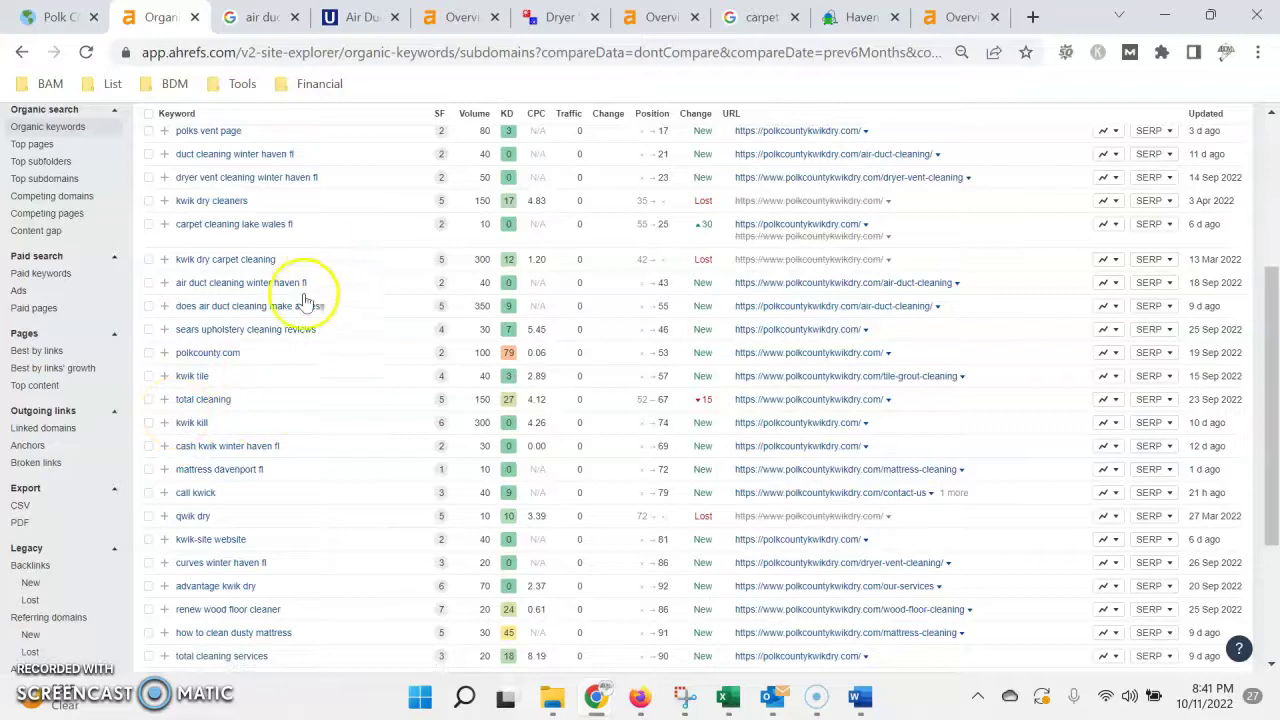
Step: Scroll the keyword table to compare Lost and New terms against 12 Apr 2022
{"action": "scroll", "coordinate": [263, 377], "scroll_direction": "down", "scroll_amount": 2}
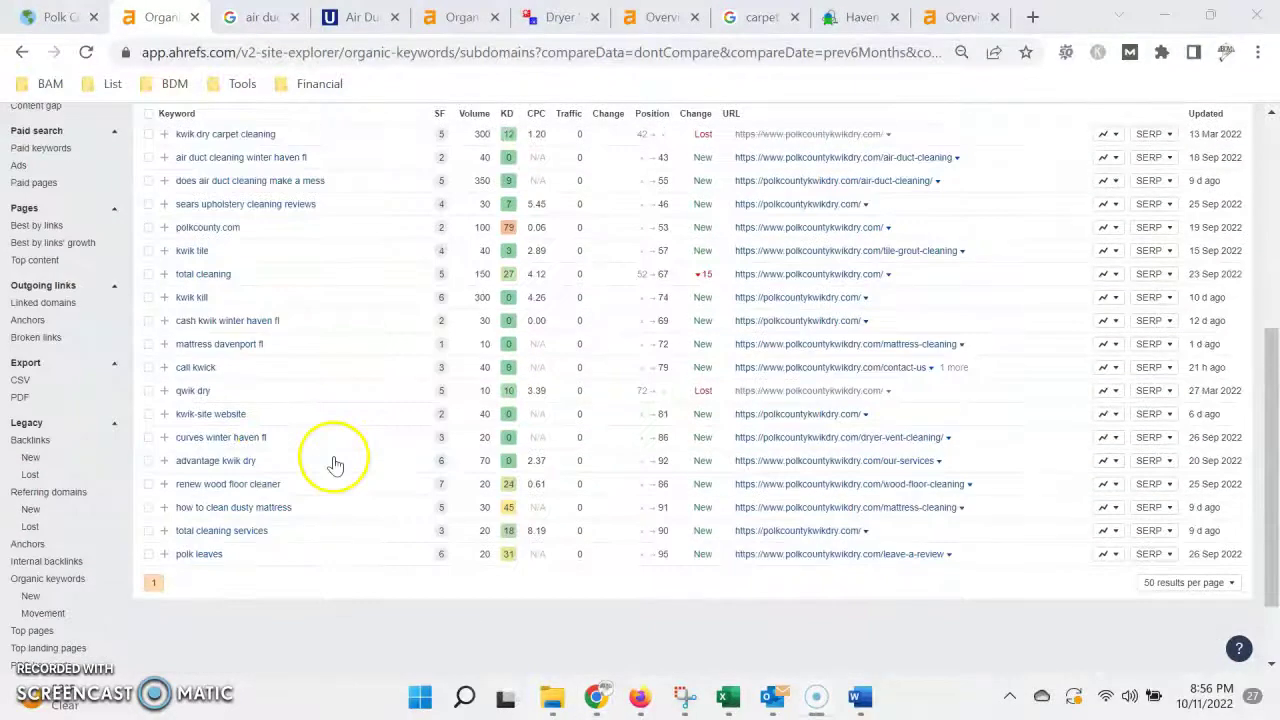
{"action": "scroll", "coordinate": [330, 468], "scroll_direction": "up", "scroll_amount": 2}
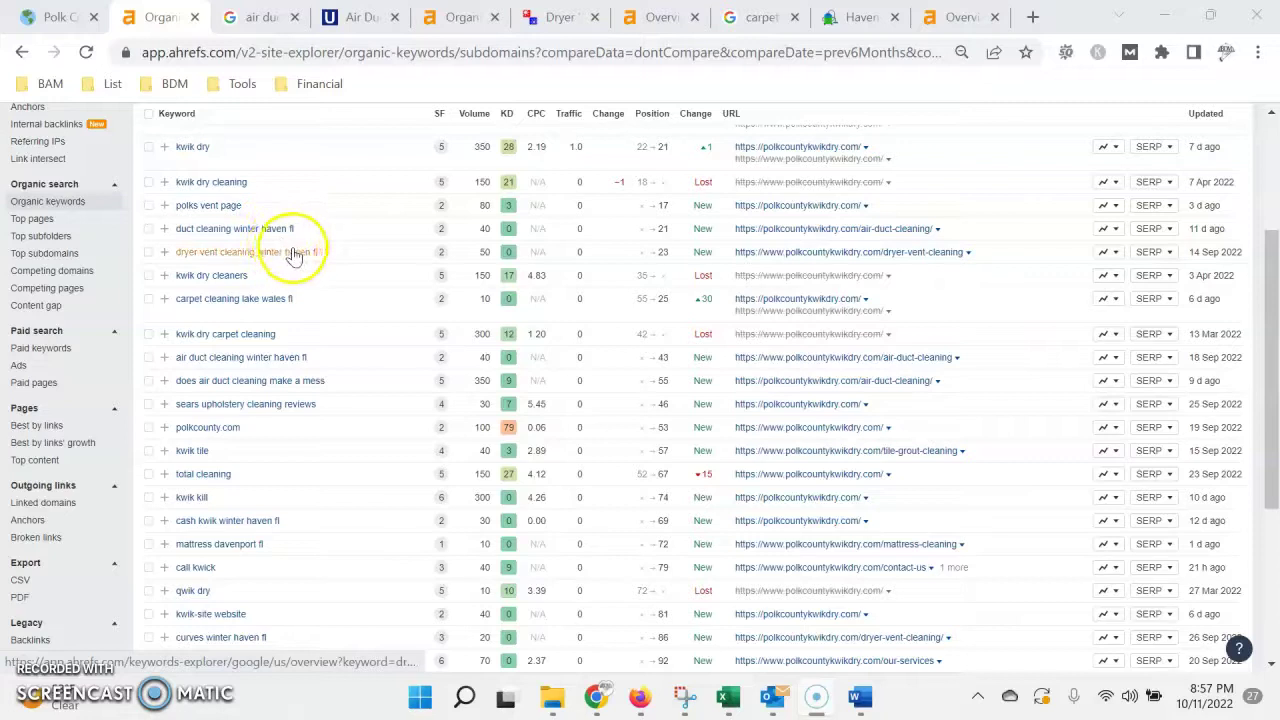
{"action": "scroll", "coordinate": [232, 445], "scroll_direction": "down", "scroll_amount": 2}
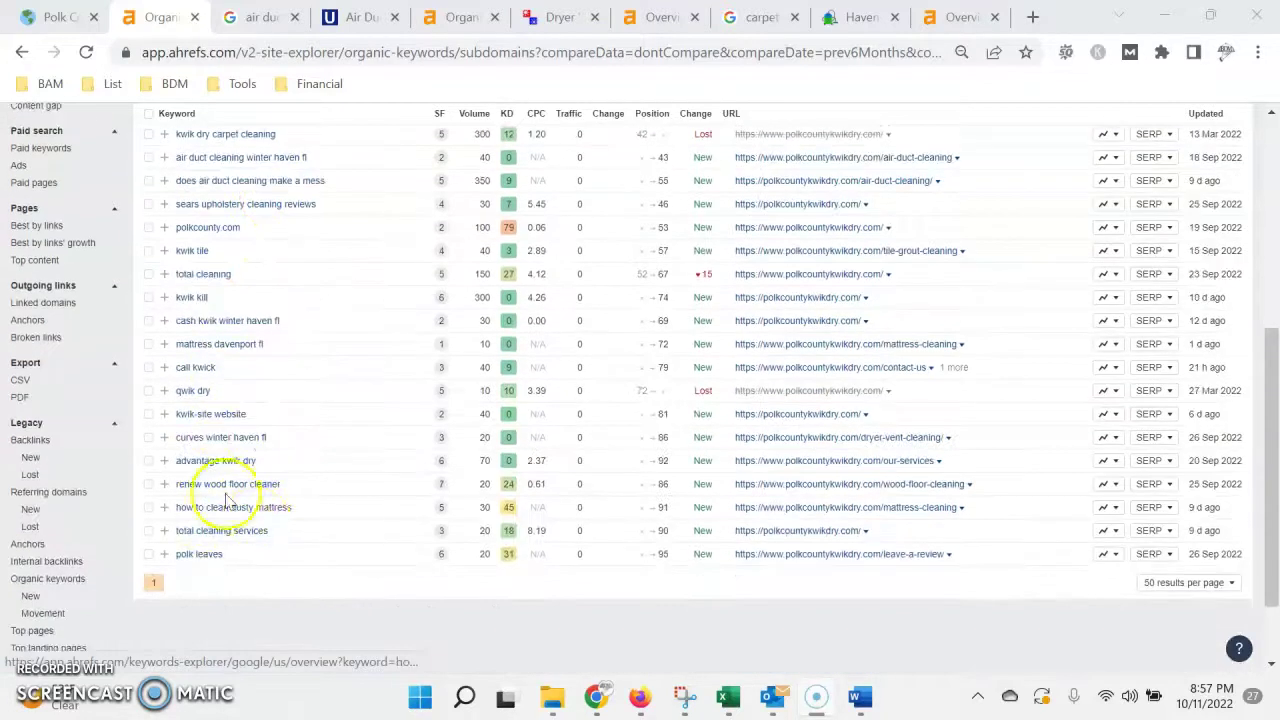
{"action": "scroll", "coordinate": [230, 470], "scroll_direction": "up", "scroll_amount": 3}
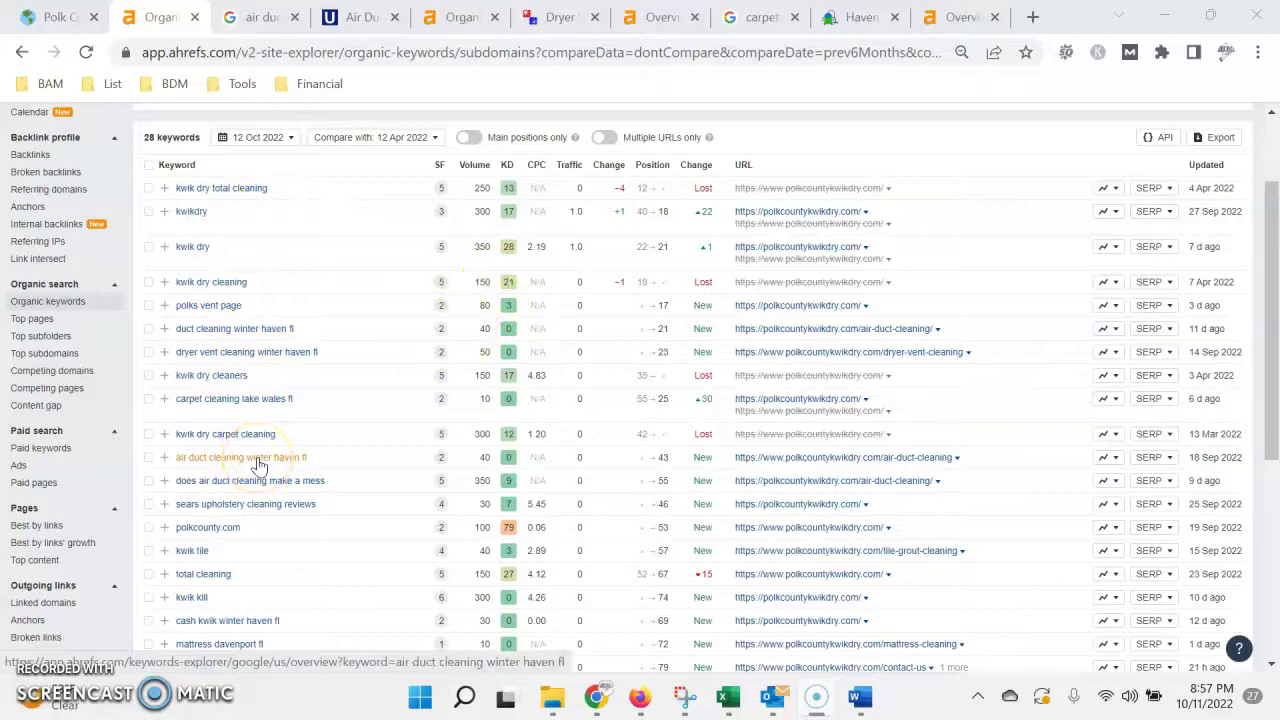
Step: On the Polk County Kwik Dry homepage, test the call-to-action phone link and dismiss the call popup
{"action": "left_click", "coordinate": [52, 17]}
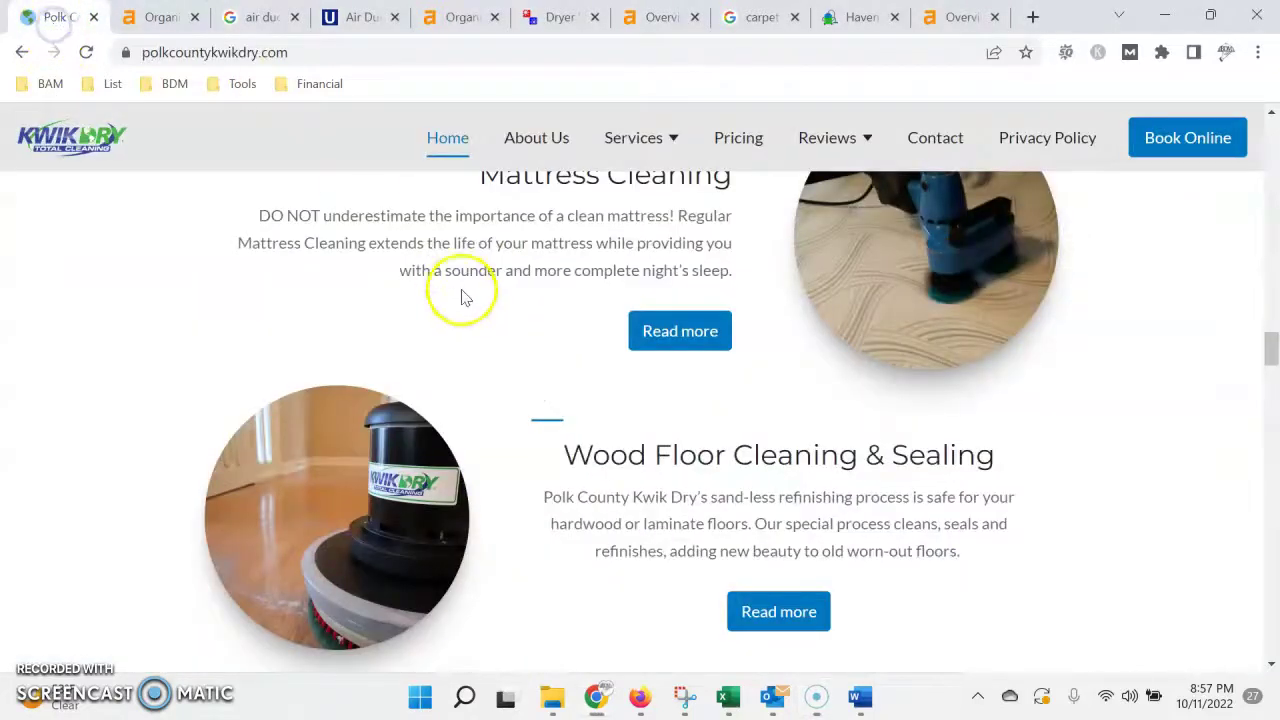
{"action": "scroll", "coordinate": [467, 308], "scroll_direction": "up", "scroll_amount": 3}
{"action": "scroll", "coordinate": [467, 308], "scroll_direction": "up", "scroll_amount": 15}
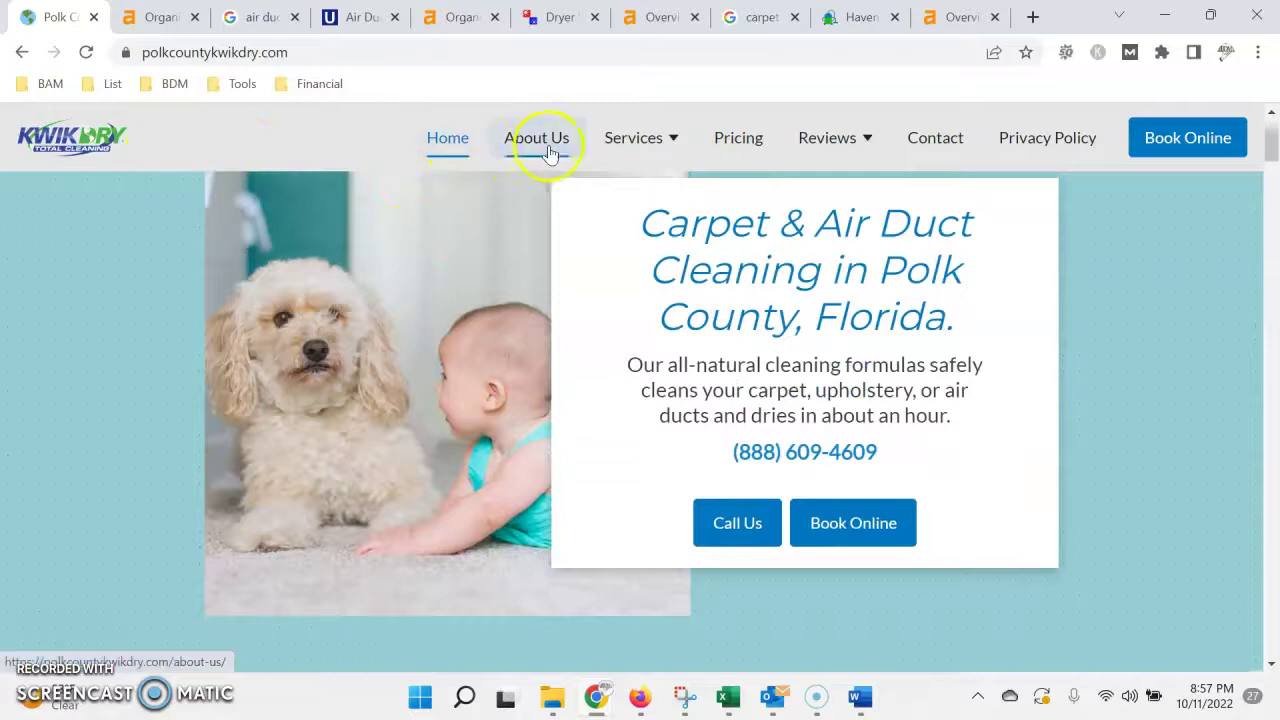
{"action": "mouse_move", "coordinate": [637, 150]}
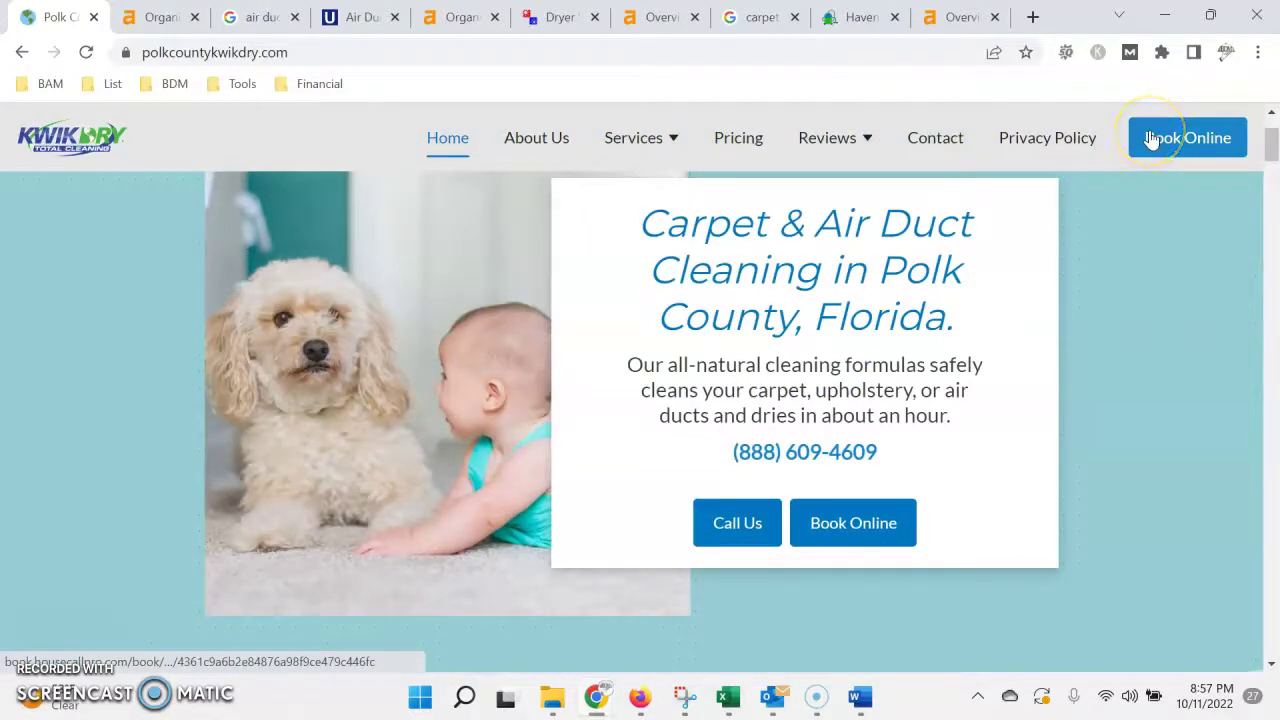
{"action": "left_click", "coordinate": [763, 522]}
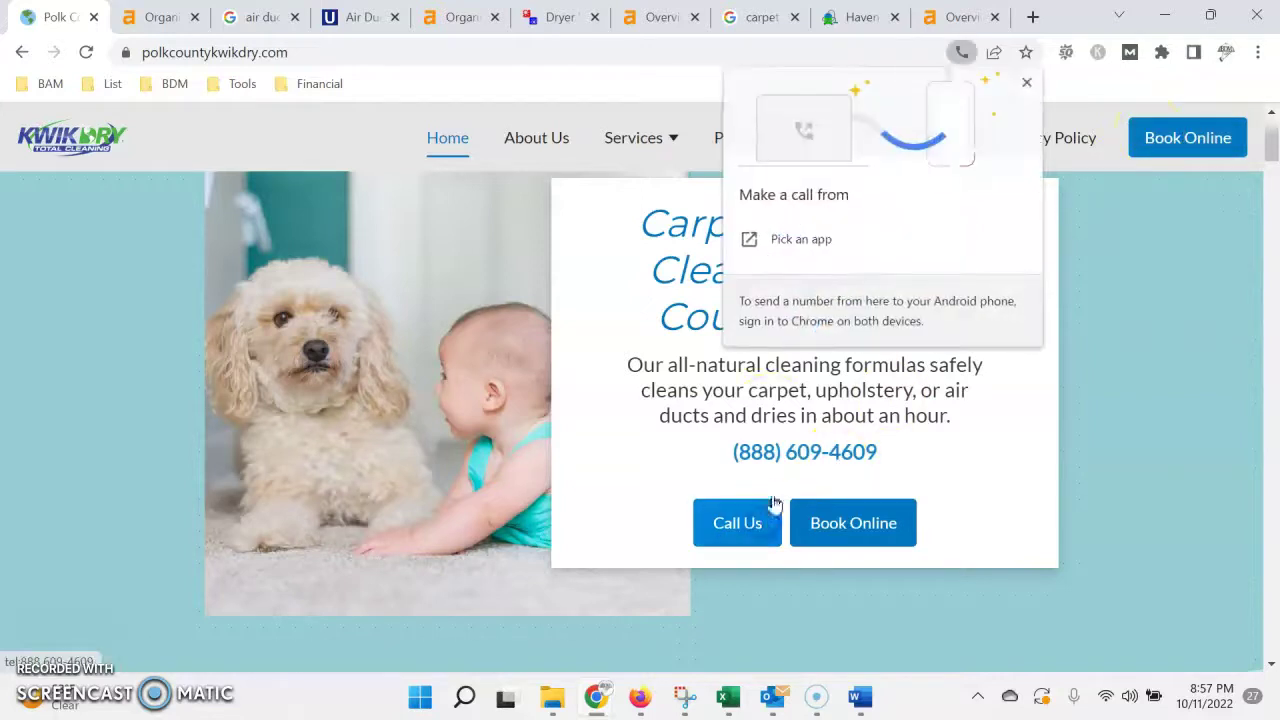
{"action": "left_click", "coordinate": [1026, 82]}
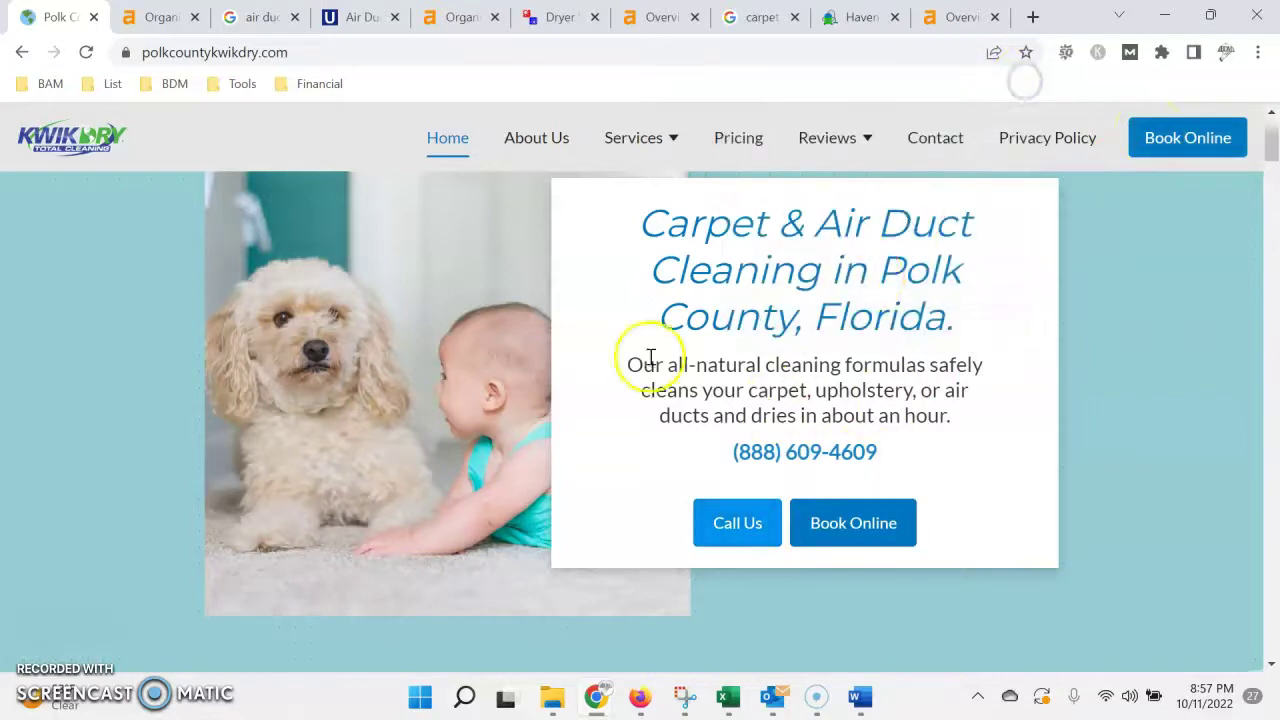
Step: Scroll down through the full Kwik Dry homepage content
{"action": "scroll", "coordinate": [800, 350], "scroll_direction": "down", "scroll_amount": 8}
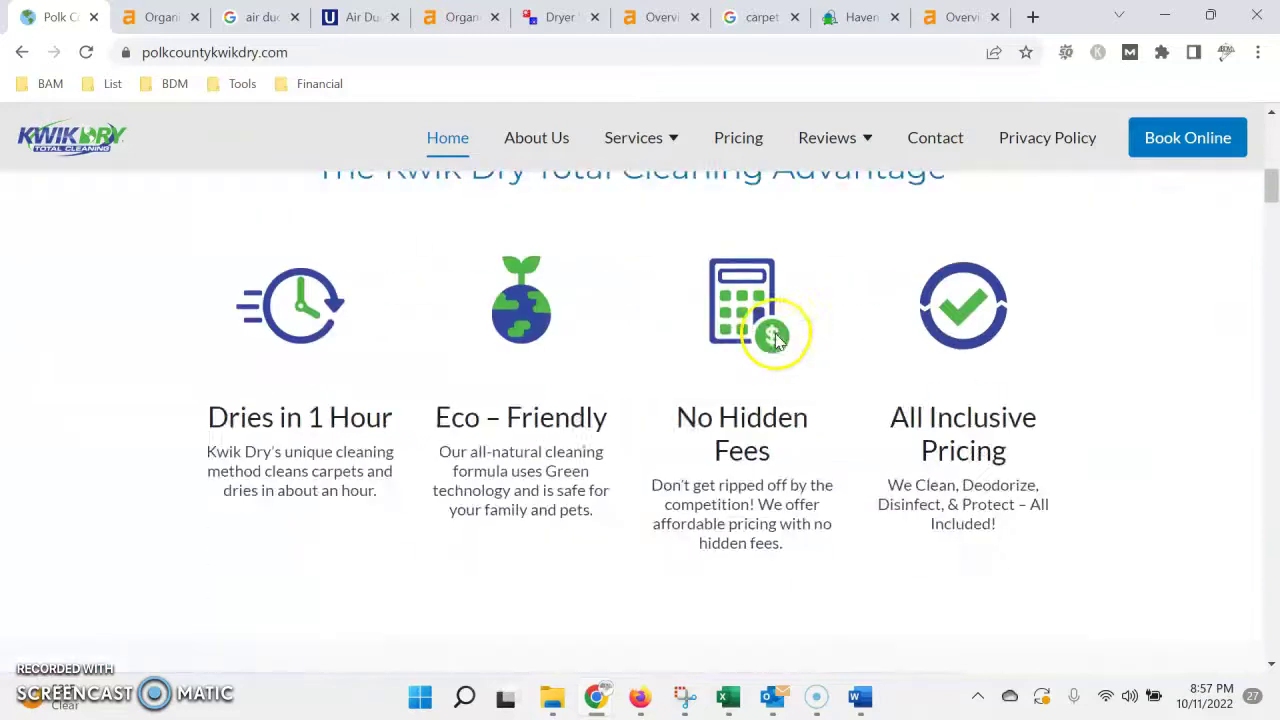
{"action": "scroll", "coordinate": [960, 391], "scroll_direction": "down", "scroll_amount": 6}
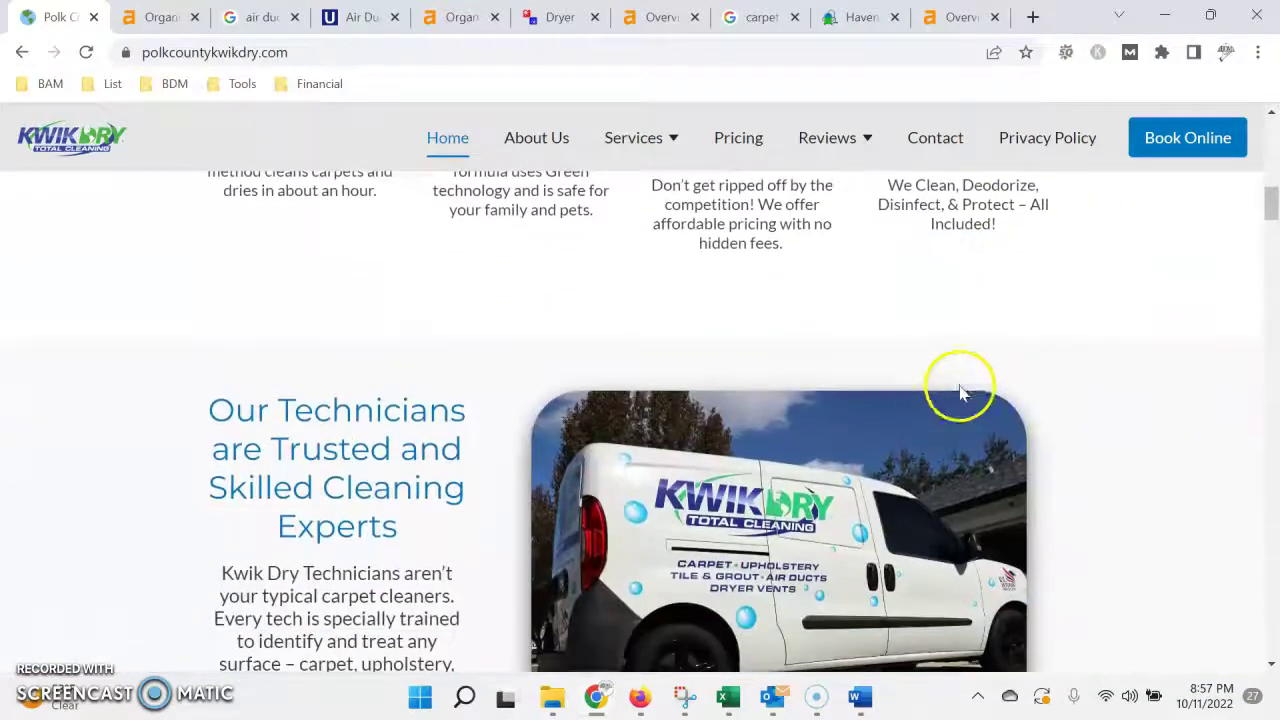
{"action": "scroll", "coordinate": [624, 402], "scroll_direction": "down", "scroll_amount": 11}
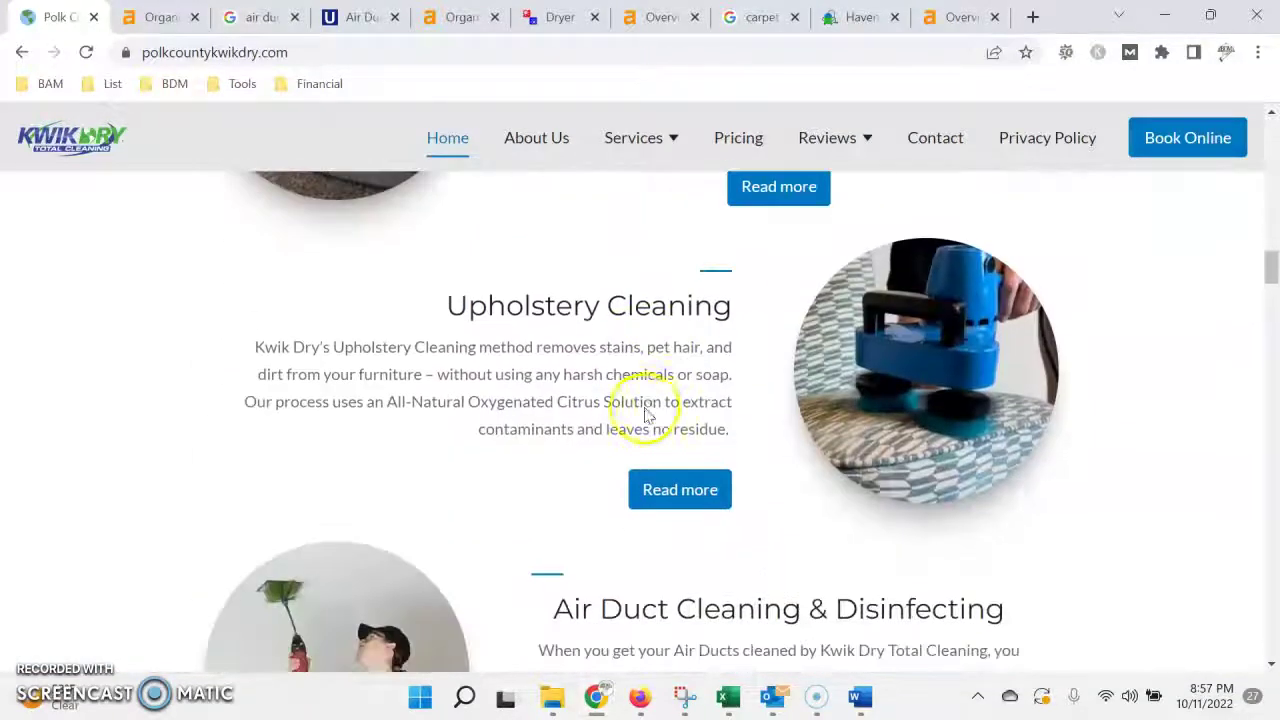
{"action": "scroll", "coordinate": [642, 412], "scroll_direction": "down", "scroll_amount": 16}
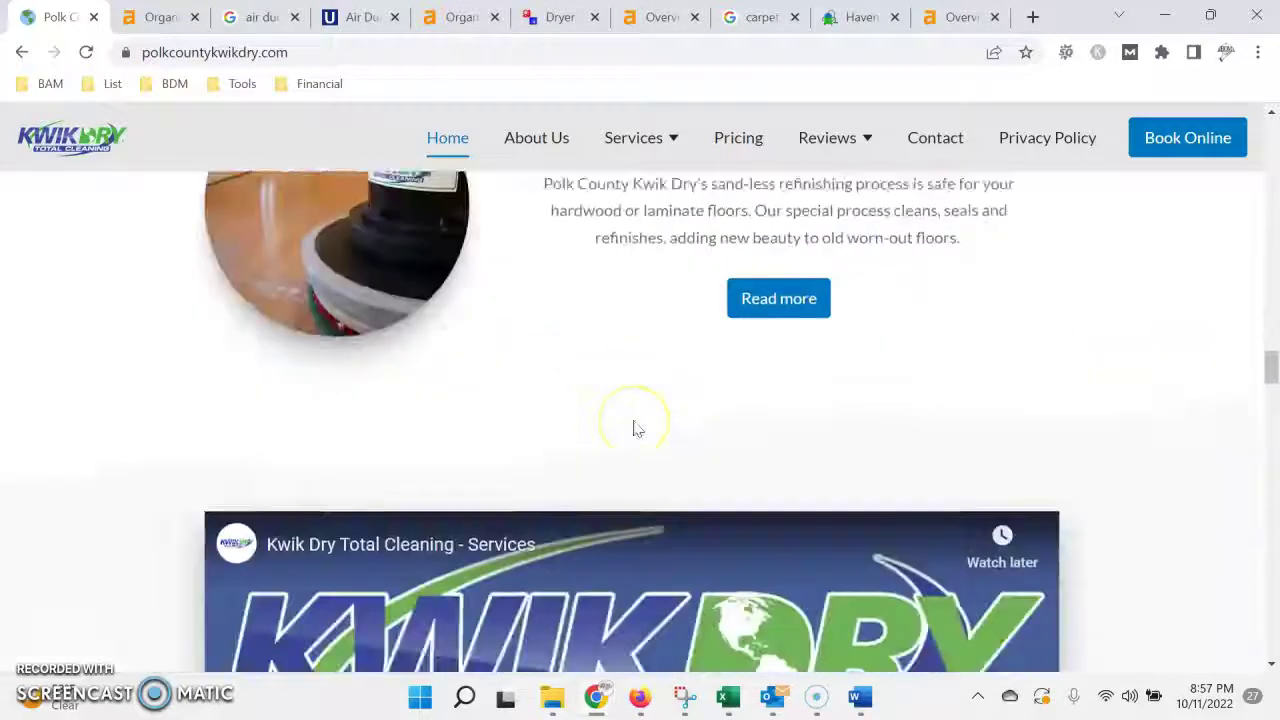
{"action": "scroll", "coordinate": [633, 427], "scroll_direction": "down", "scroll_amount": 10}
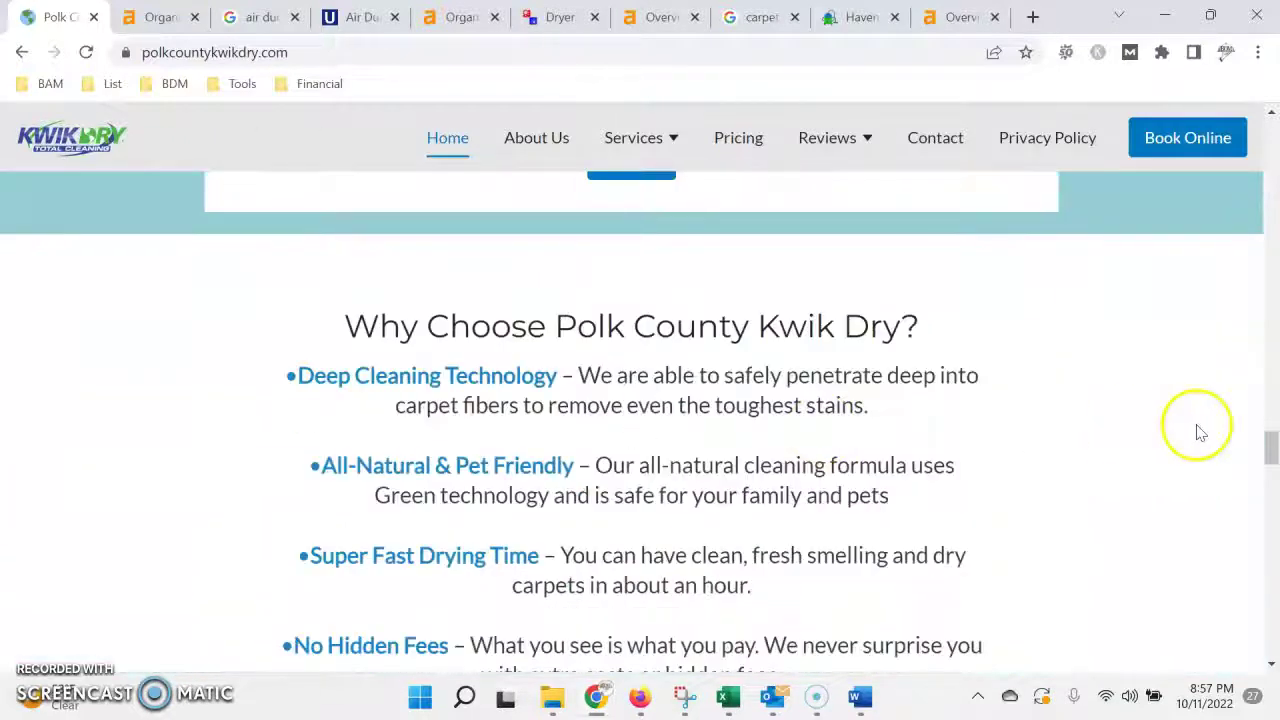
{"action": "left_click_drag", "start_coordinate": [1272, 443], "coordinate": [1272, 88]}
{"action": "scroll", "coordinate": [600, 366], "scroll_direction": "up", "scroll_amount": 4}
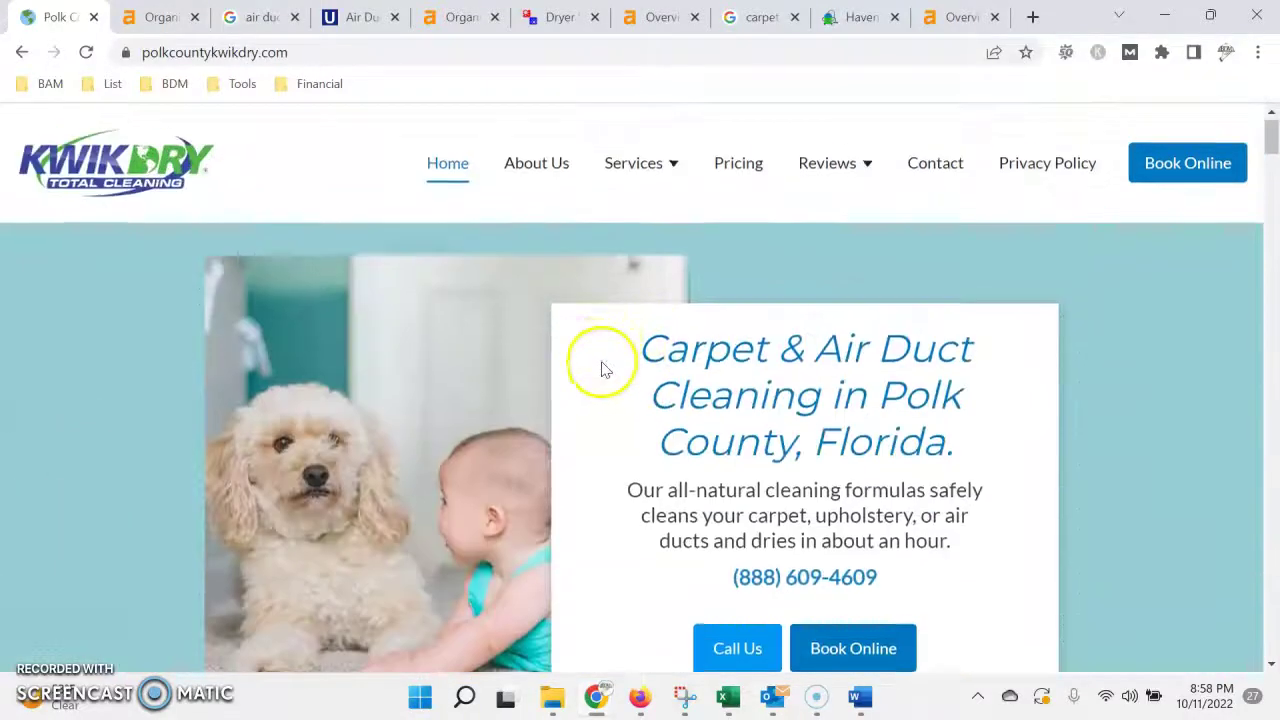
{"action": "scroll", "coordinate": [562, 370], "scroll_direction": "down", "scroll_amount": 3}
{"action": "scroll", "coordinate": [570, 369], "scroll_direction": "up", "scroll_amount": 3}
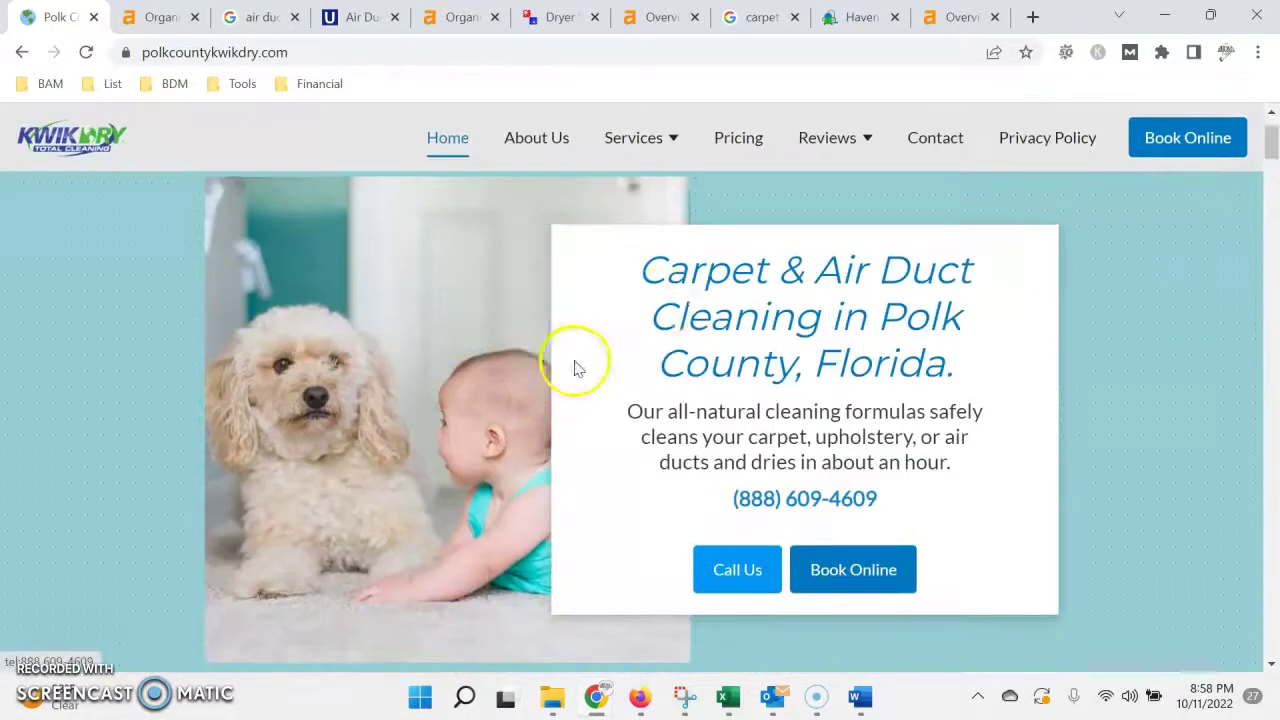
Step: Highlight the homepage text from the hero heading downward, then clear it and scroll back up
{"action": "left_click_drag", "start_coordinate": [656, 266], "coordinate": [698, 487]}
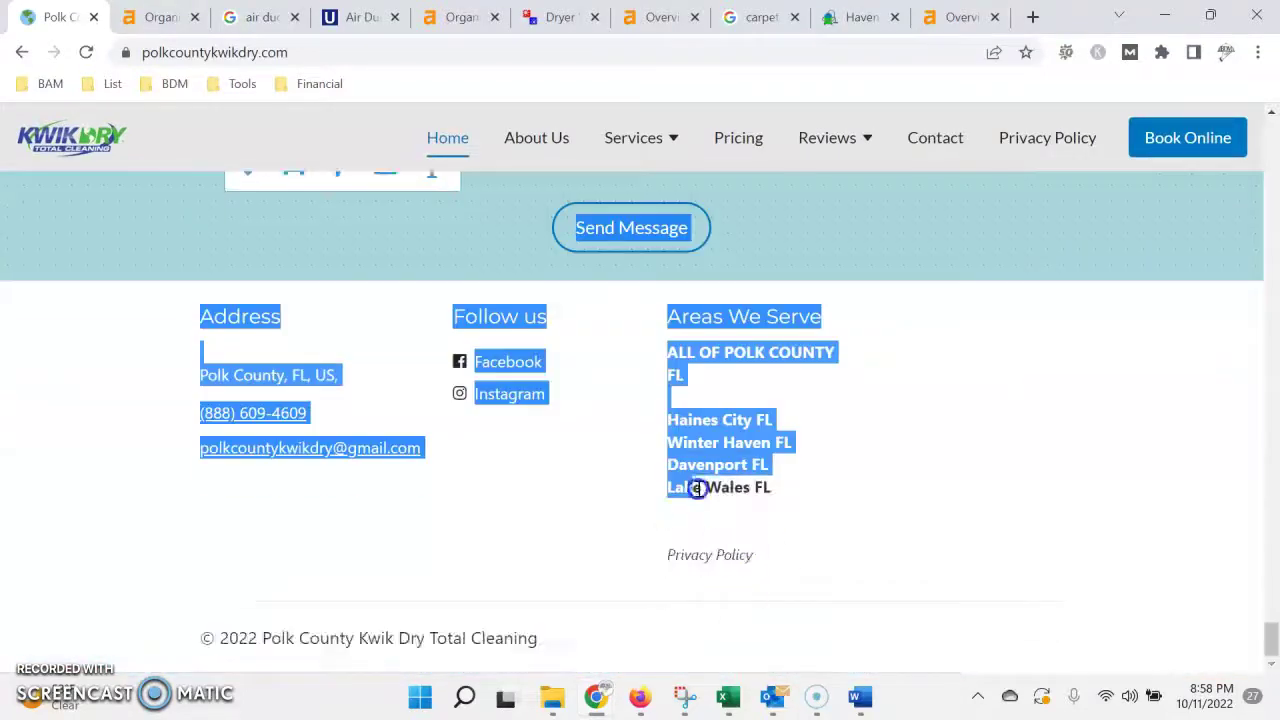
{"action": "left_click", "coordinate": [606, 460]}
{"action": "scroll", "coordinate": [600, 455], "scroll_direction": "up", "scroll_amount": 10}
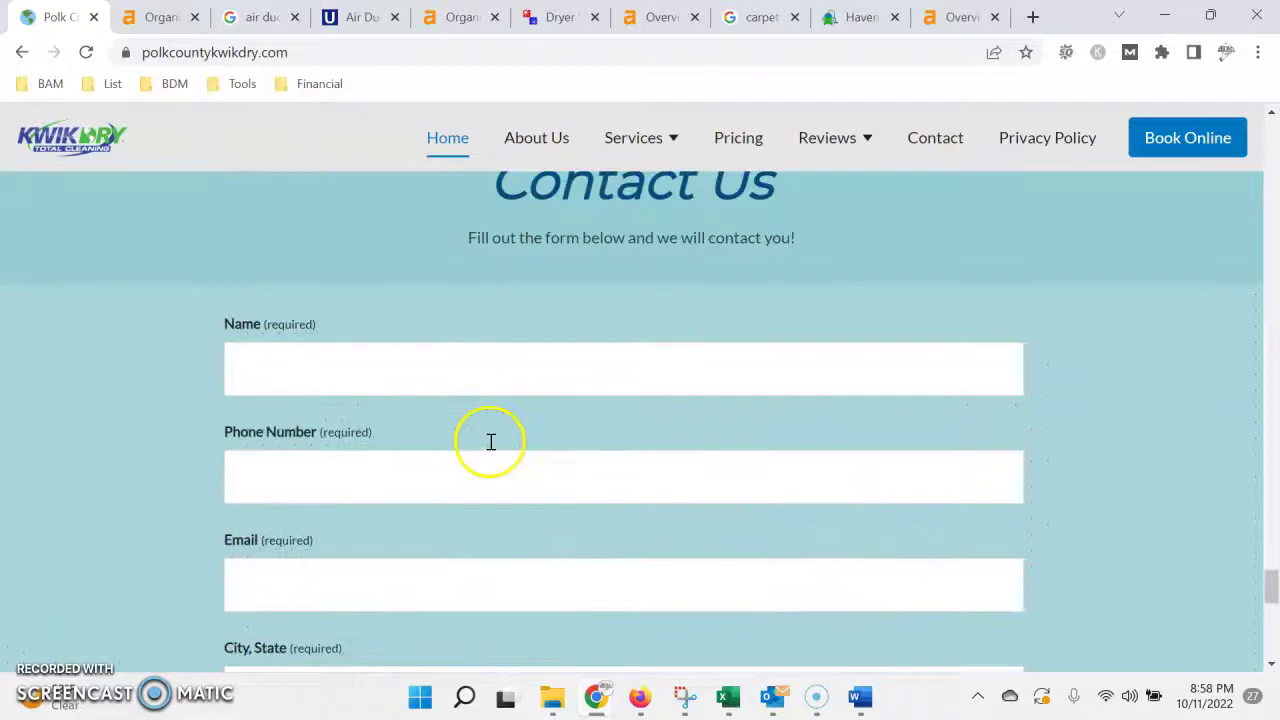
{"action": "scroll", "coordinate": [500, 444], "scroll_direction": "up", "scroll_amount": 6}
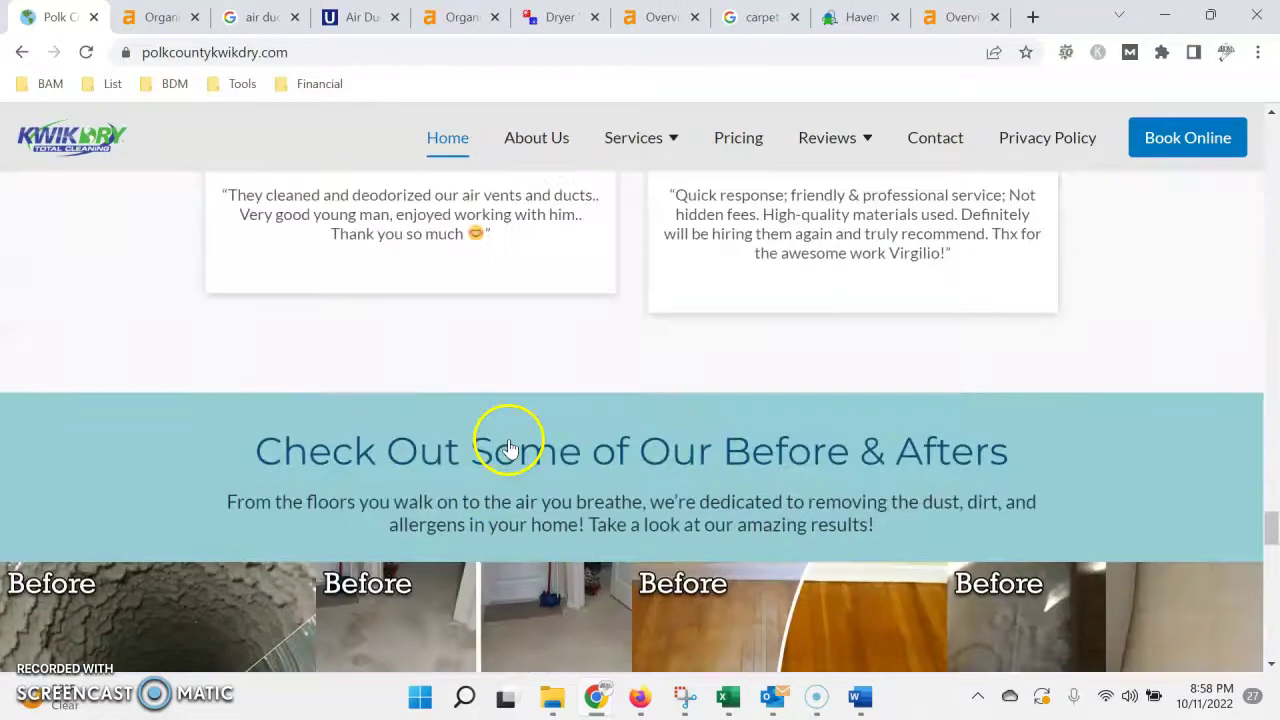
{"action": "scroll", "coordinate": [510, 440], "scroll_direction": "up", "scroll_amount": 3}
{"action": "scroll", "coordinate": [512, 442], "scroll_direction": "up", "scroll_amount": 6}
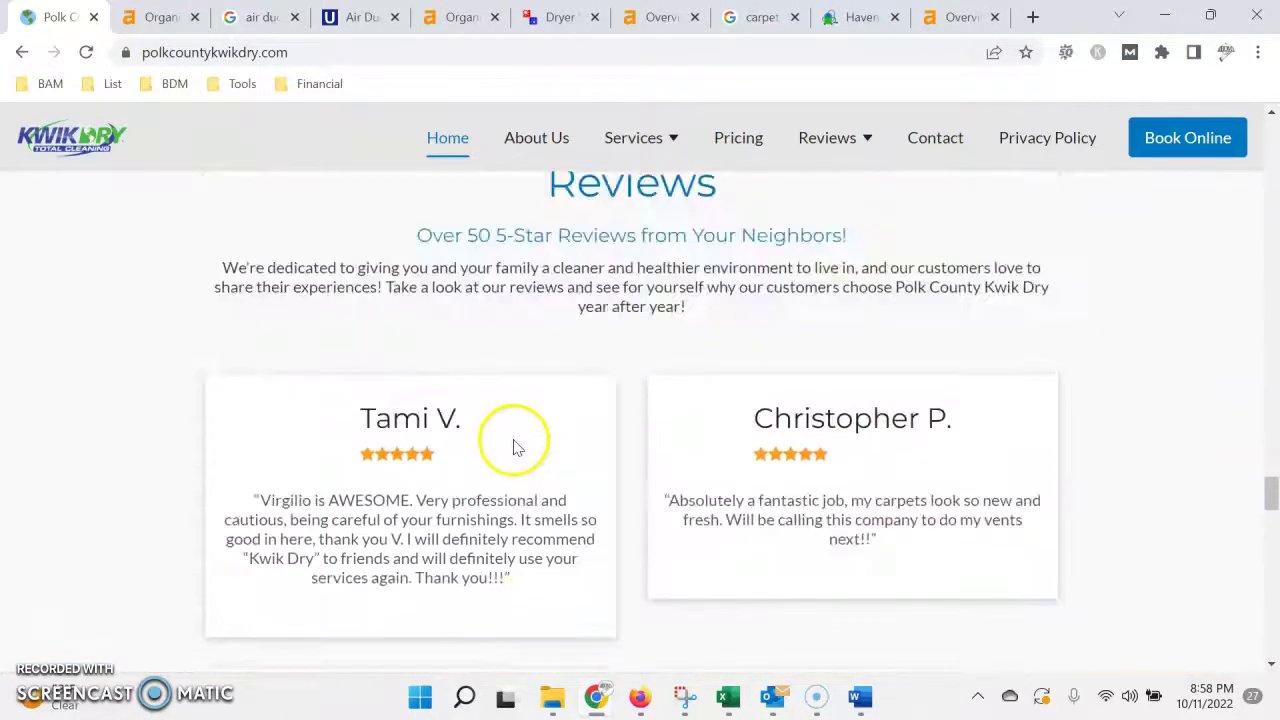
{"action": "scroll", "coordinate": [518, 445], "scroll_direction": "up", "scroll_amount": 6}
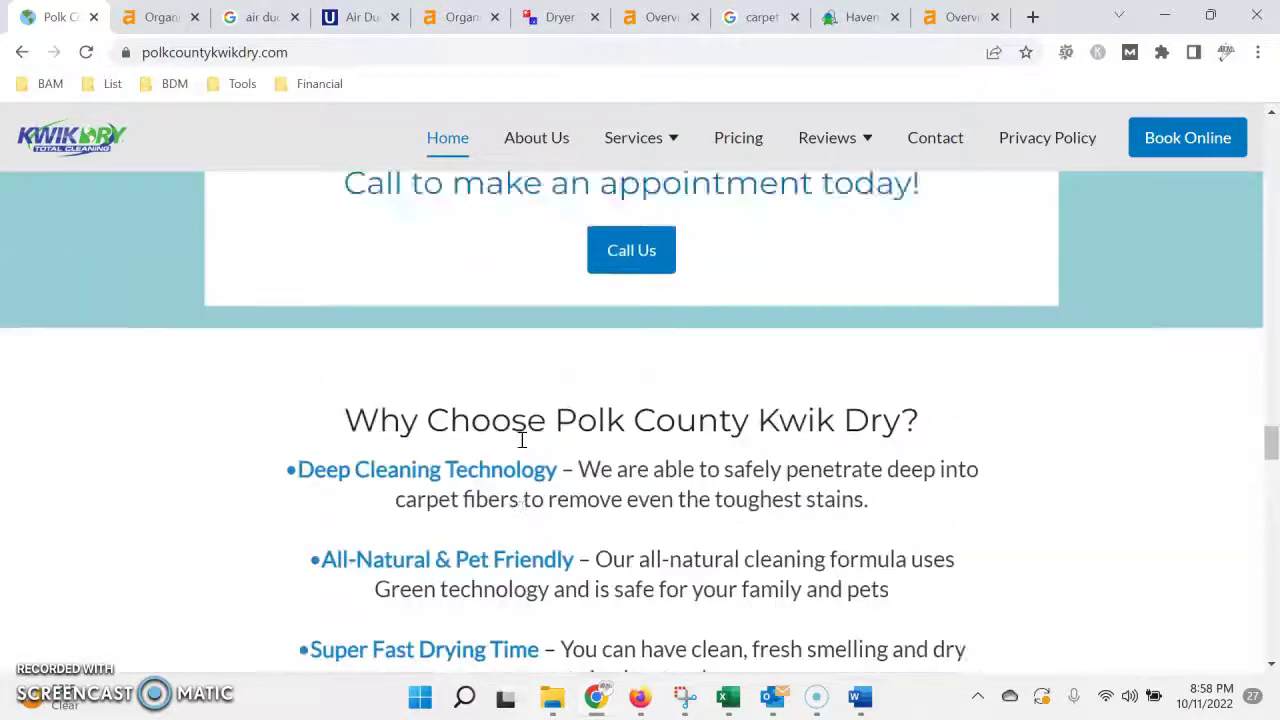
{"action": "scroll", "coordinate": [520, 448], "scroll_direction": "down", "scroll_amount": 4}
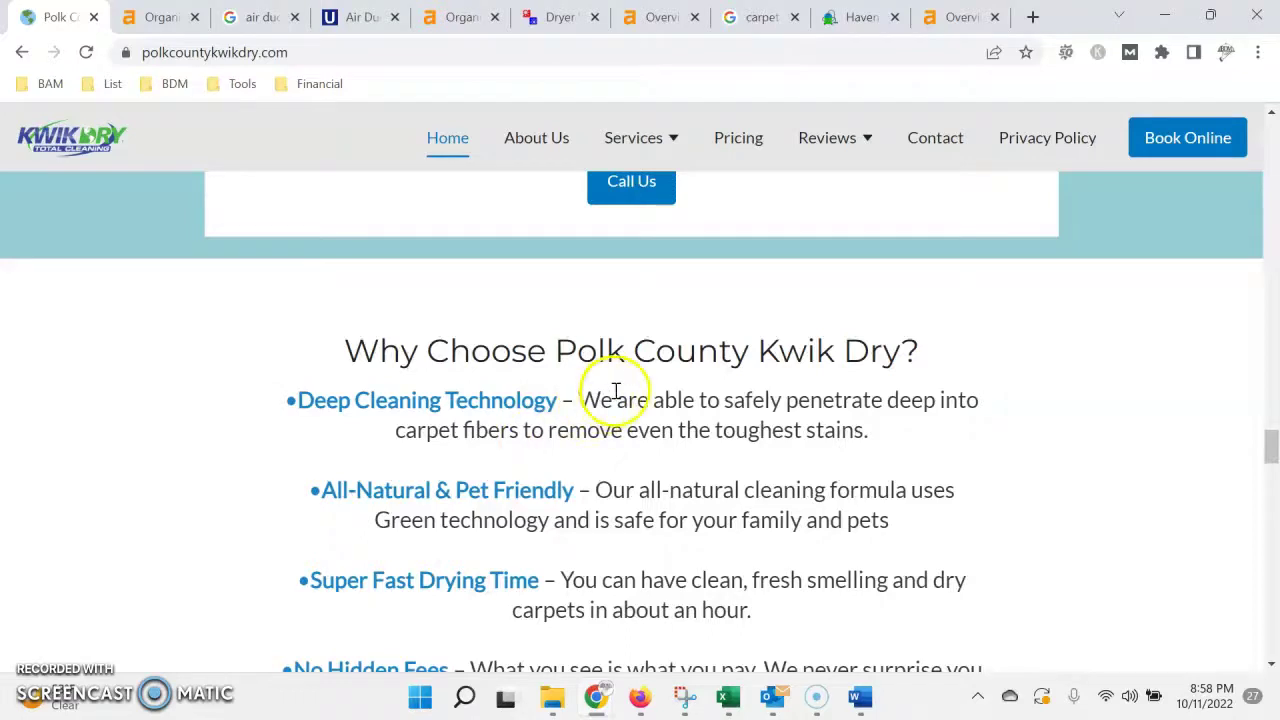
{"action": "scroll", "coordinate": [640, 375], "scroll_direction": "up", "scroll_amount": 8}
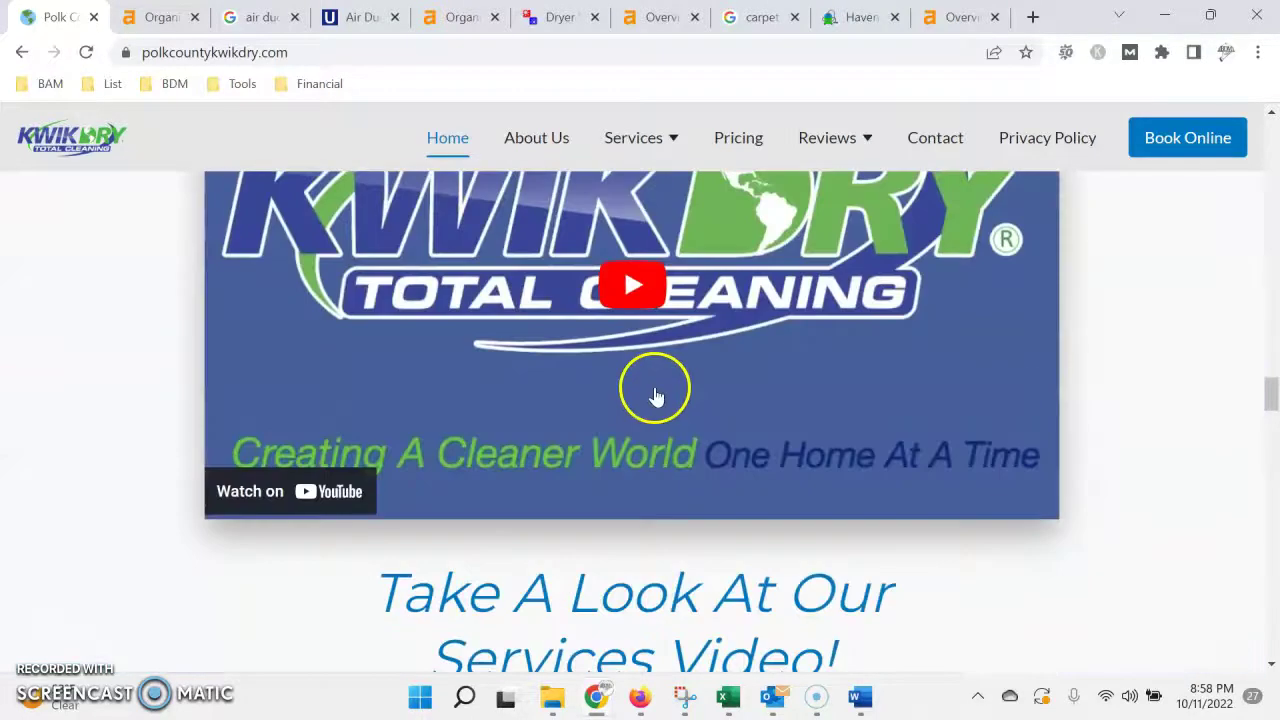
{"action": "scroll", "coordinate": [659, 394], "scroll_direction": "up", "scroll_amount": 4}
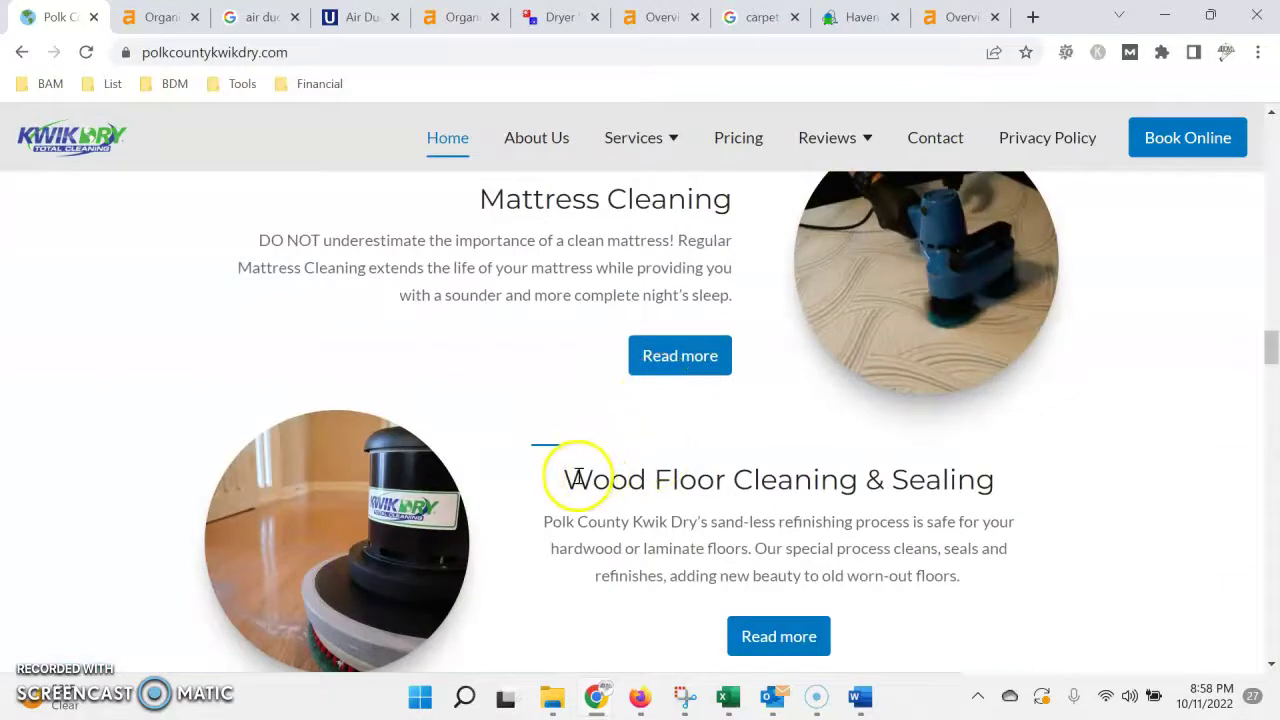
Step: Highlight the Wood Floor and Mattress Cleaning headings and the start of the Wood Floor paragraph
{"action": "left_click_drag", "start_coordinate": [563, 479], "coordinate": [968, 480]}
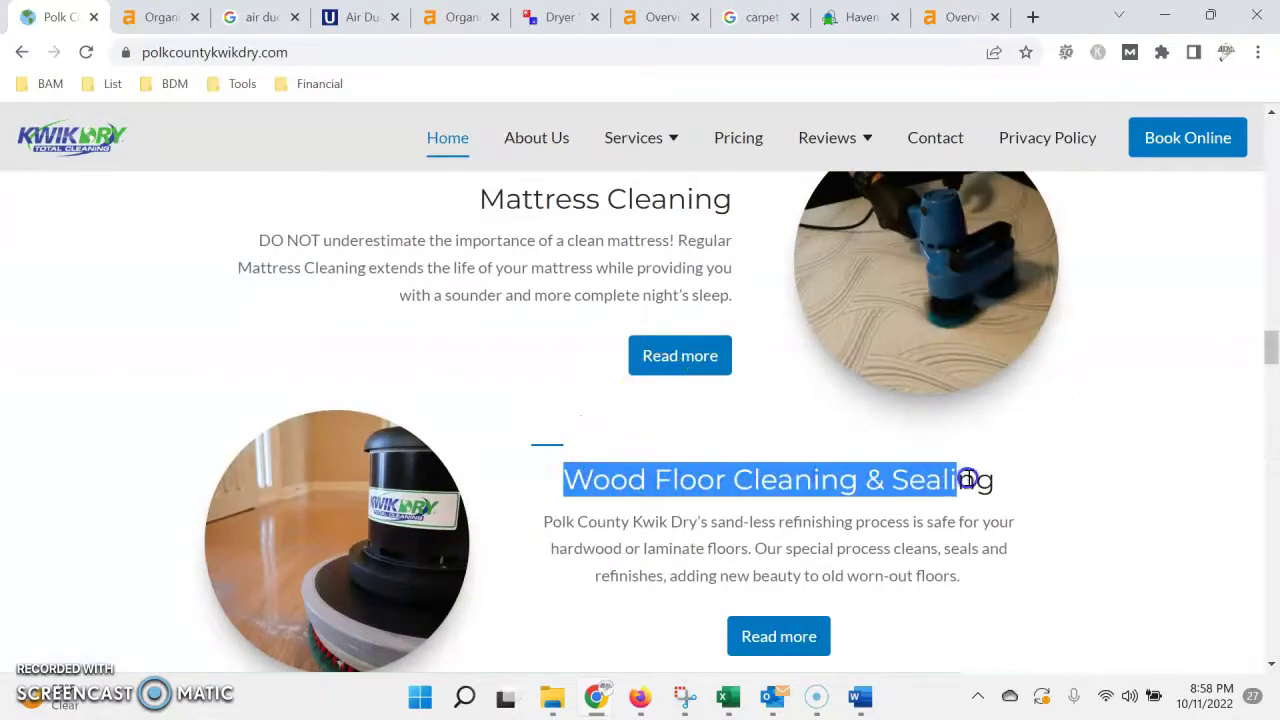
{"action": "left_click", "coordinate": [826, 526]}
{"action": "scroll", "coordinate": [723, 491], "scroll_direction": "up", "scroll_amount": 2}
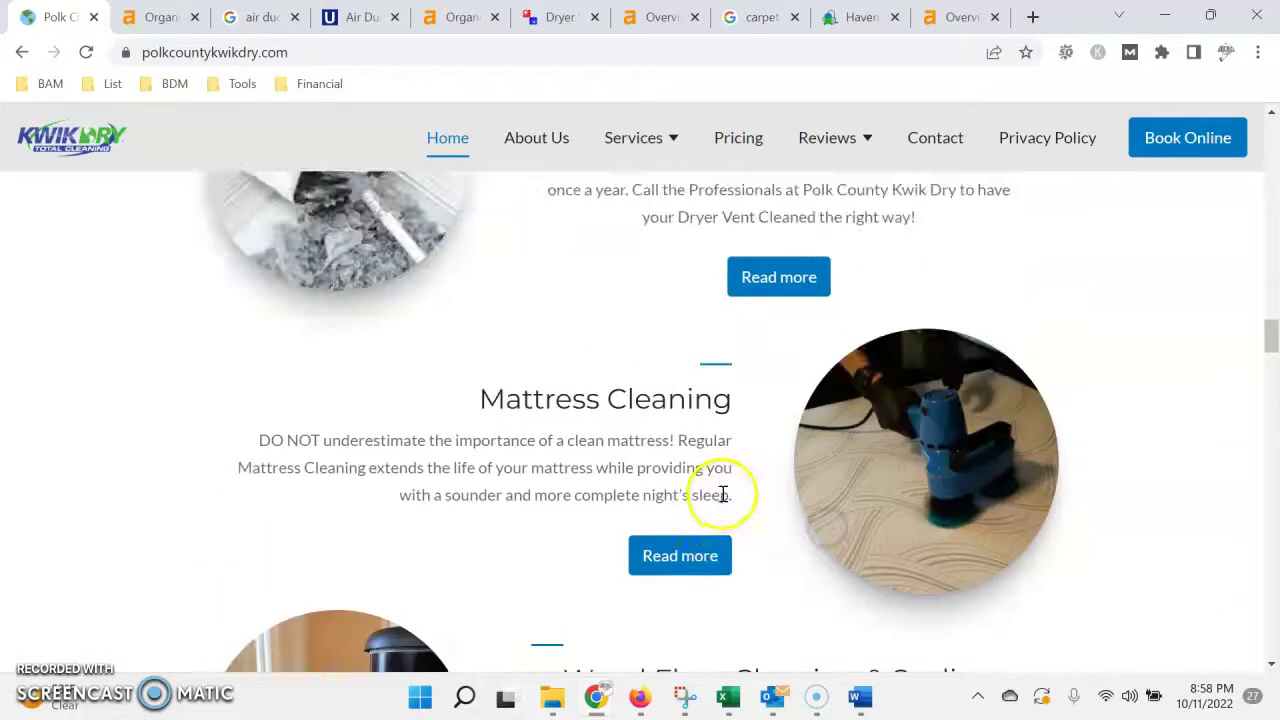
{"action": "scroll", "coordinate": [596, 430], "scroll_direction": "down", "scroll_amount": 1}
{"action": "scroll", "coordinate": [596, 430], "scroll_direction": "down", "scroll_amount": 1}
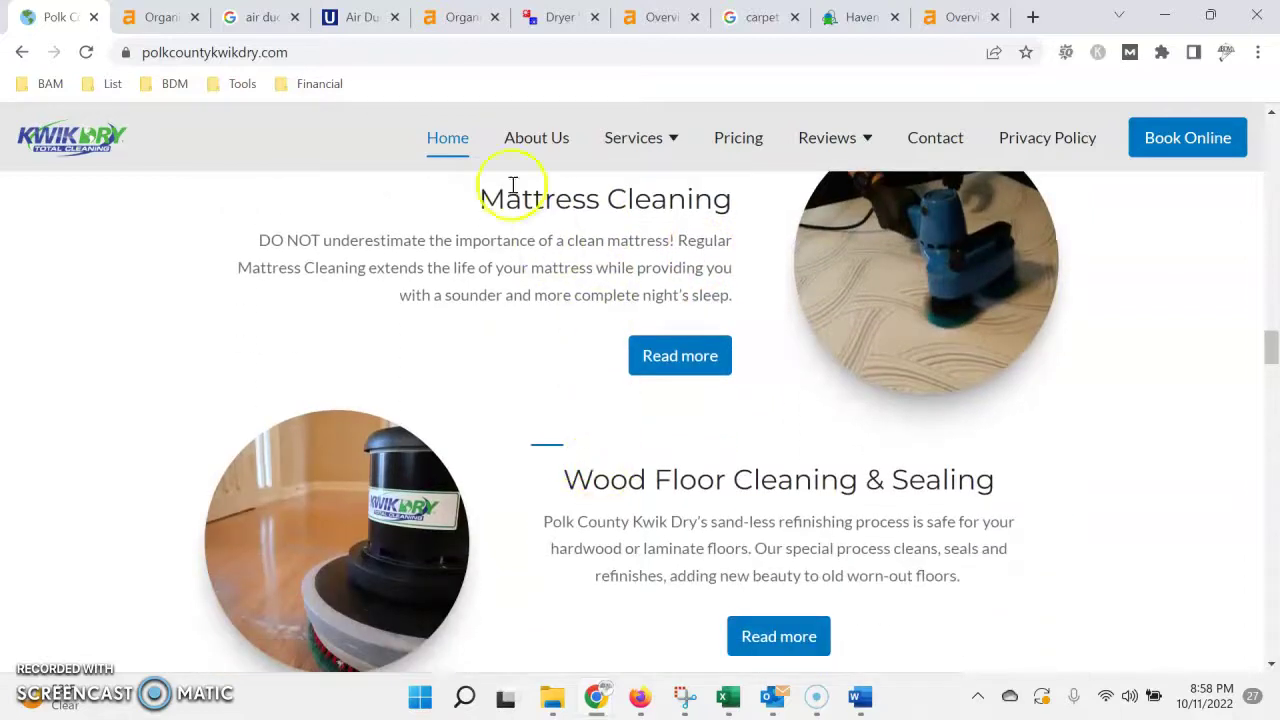
{"action": "left_click_drag", "start_coordinate": [483, 198], "coordinate": [727, 214]}
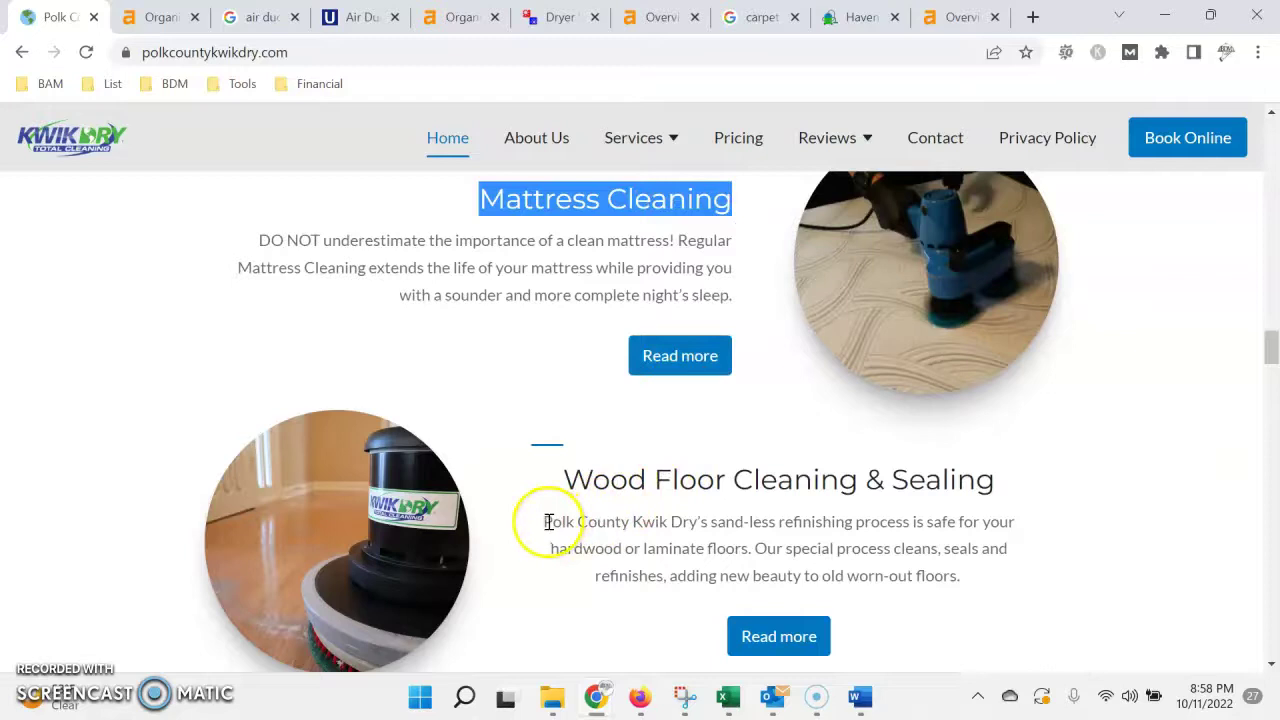
{"action": "left_click_drag", "start_coordinate": [548, 521], "coordinate": [613, 521]}
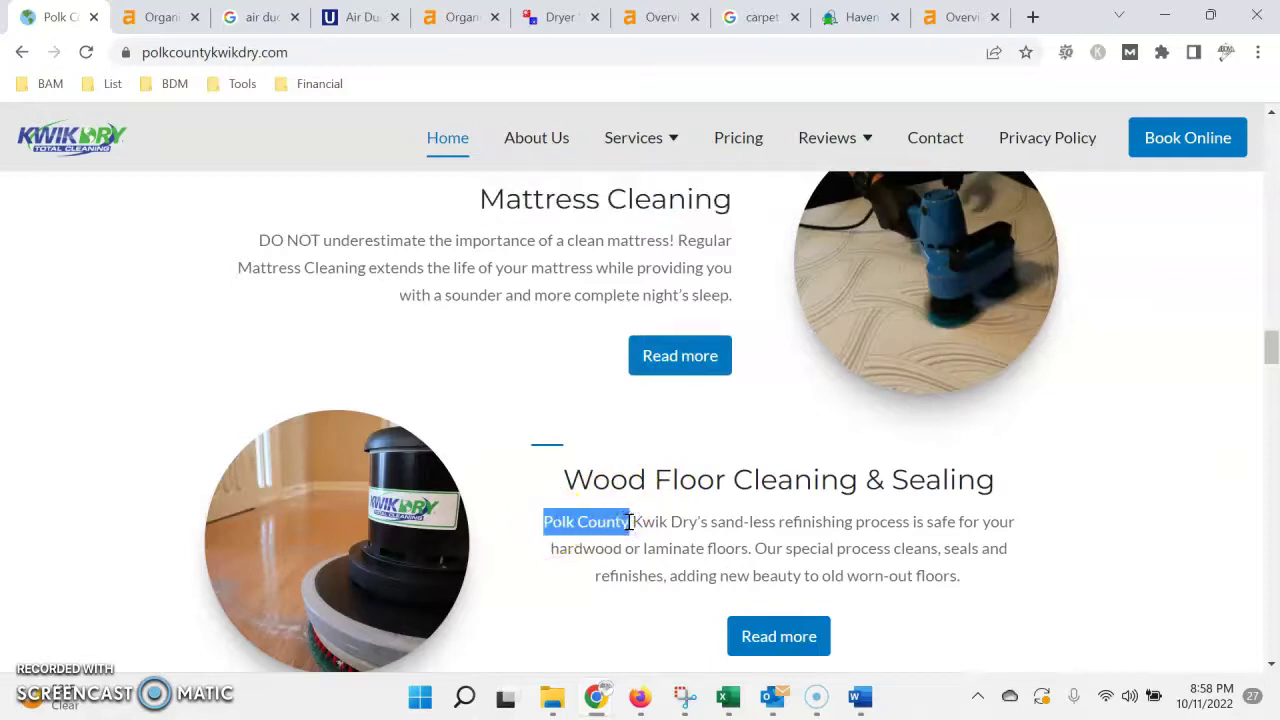
Step: Finish scanning the homepage and return to the air duct cleaning winter haven fl results
{"action": "scroll", "coordinate": [626, 351], "scroll_direction": "down", "scroll_amount": 1}
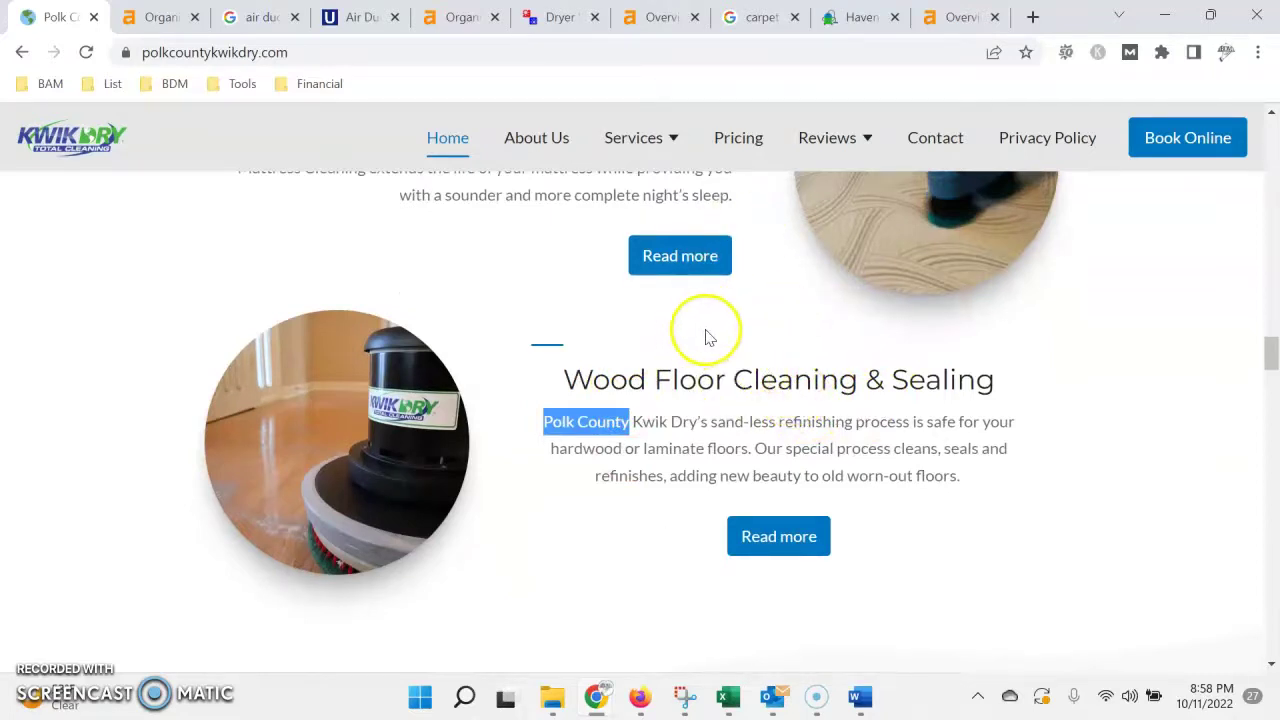
{"action": "scroll", "coordinate": [640, 350], "scroll_direction": "down", "scroll_amount": 2}
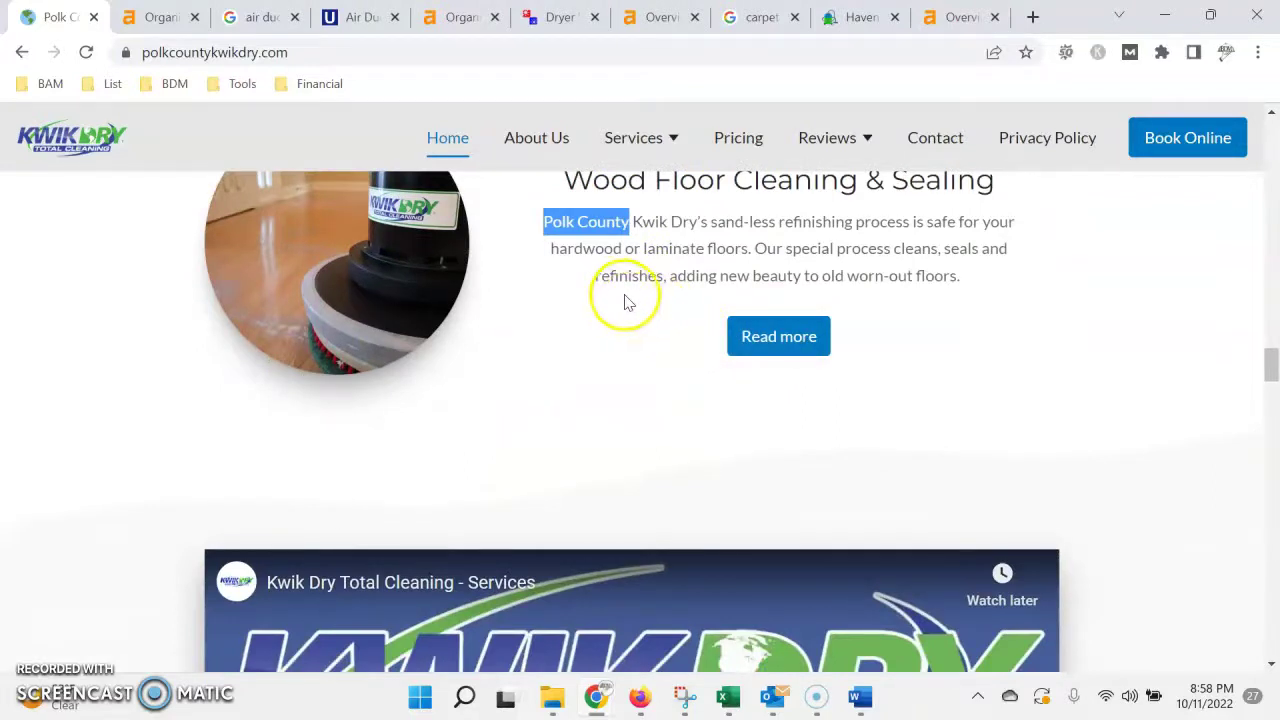
{"action": "scroll", "coordinate": [540, 277], "scroll_direction": "up", "scroll_amount": 3}
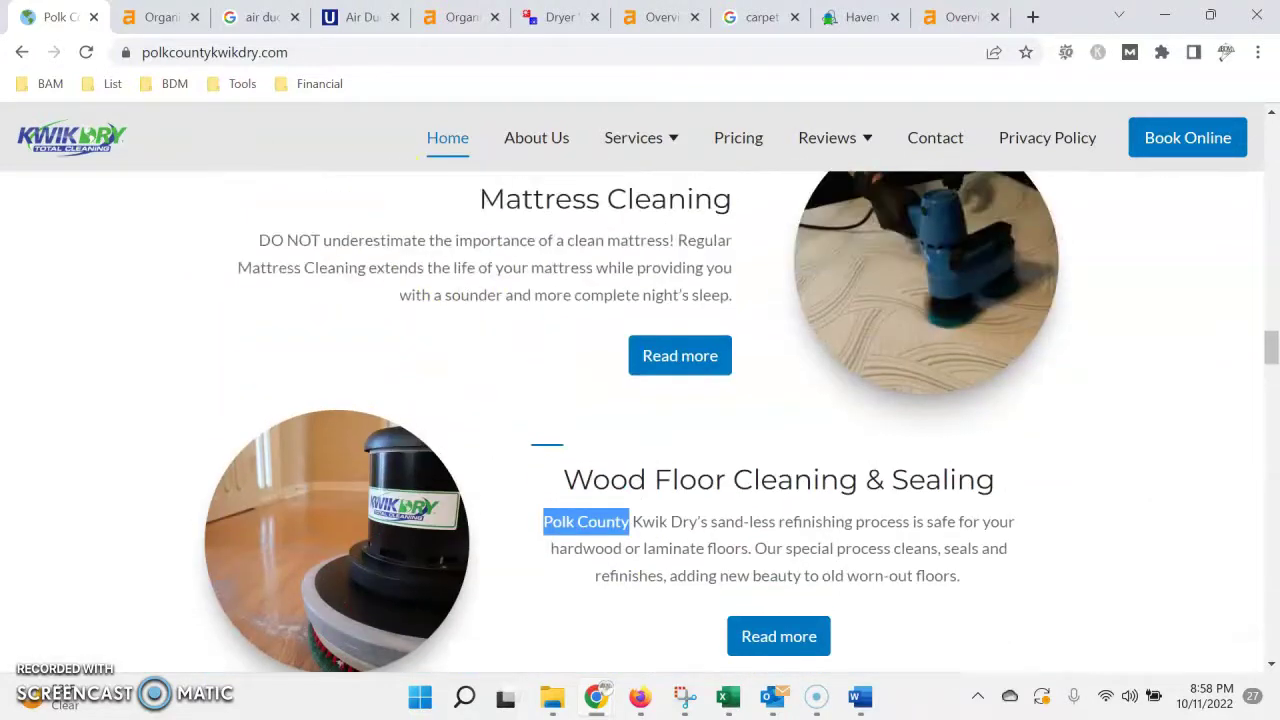
{"action": "left_click", "coordinate": [250, 20]}
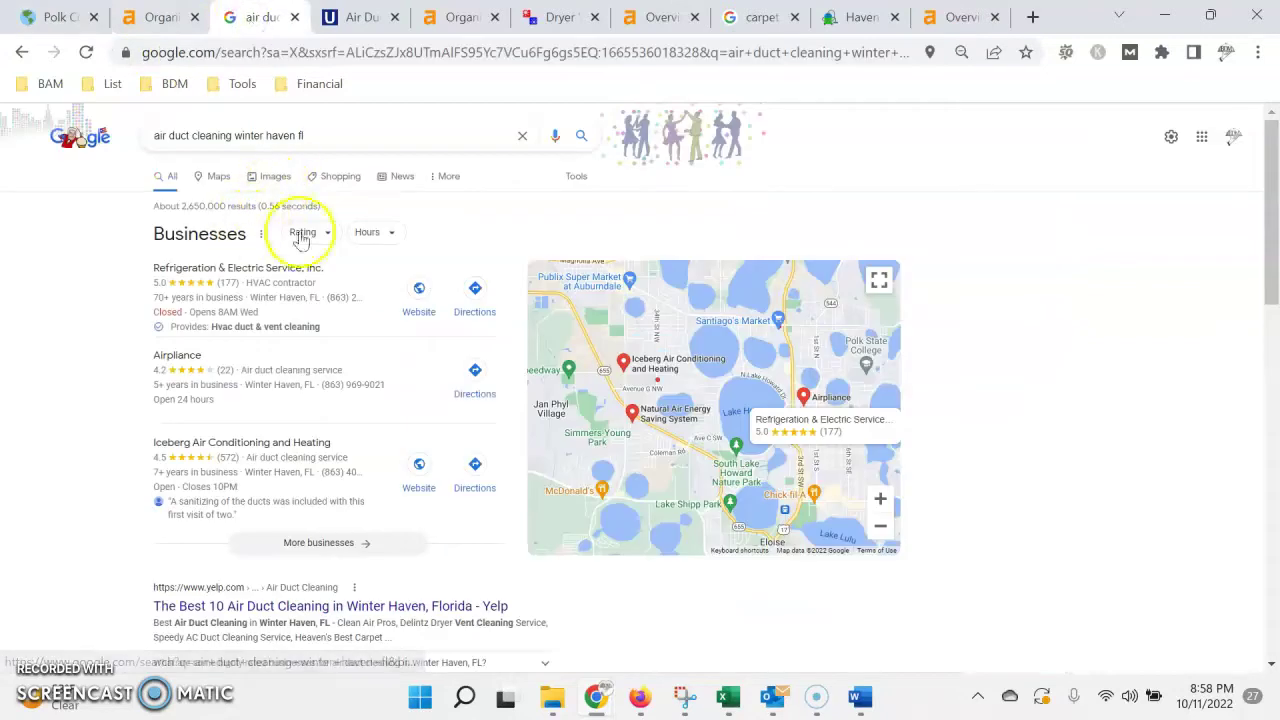
Step: Zoom the local results map out to Polk City and Bradley, then back in around Winter Haven
{"action": "scroll", "coordinate": [660, 404], "scroll_direction": "down", "scroll_amount": 3}
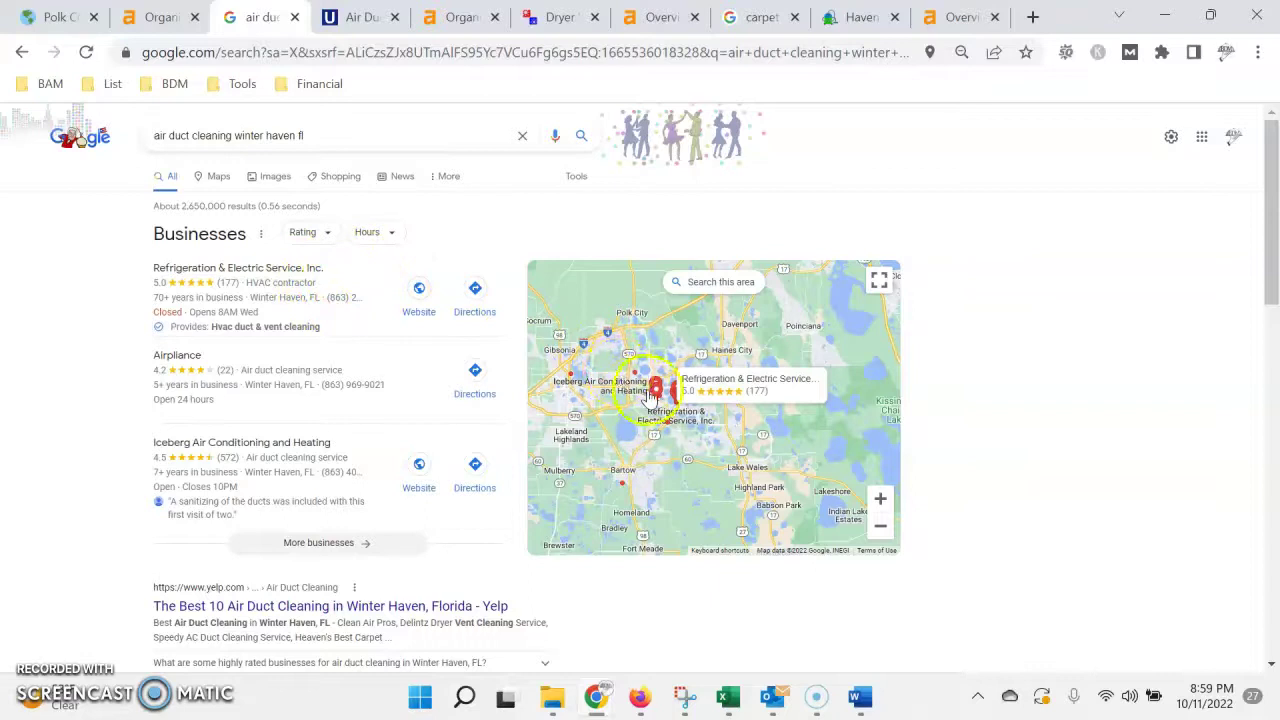
{"action": "scroll", "coordinate": [650, 393], "scroll_direction": "down", "scroll_amount": 1}
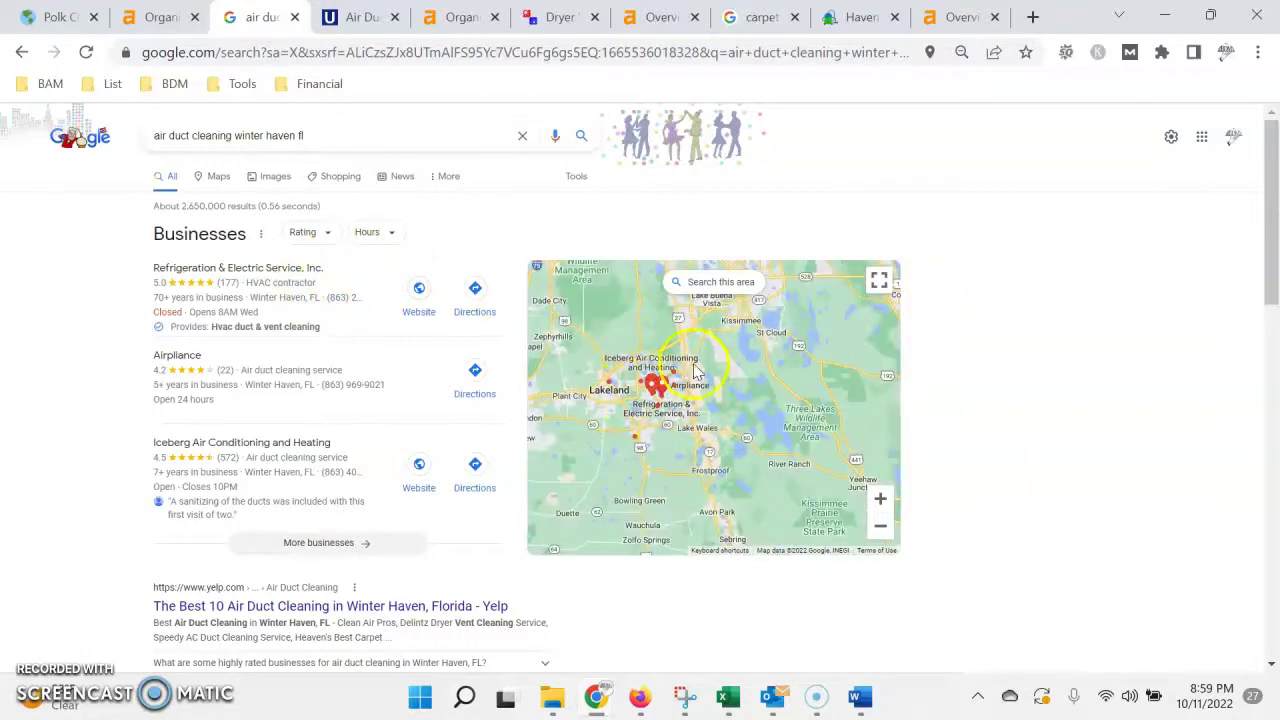
{"action": "scroll", "coordinate": [633, 376], "scroll_direction": "up", "scroll_amount": 1}
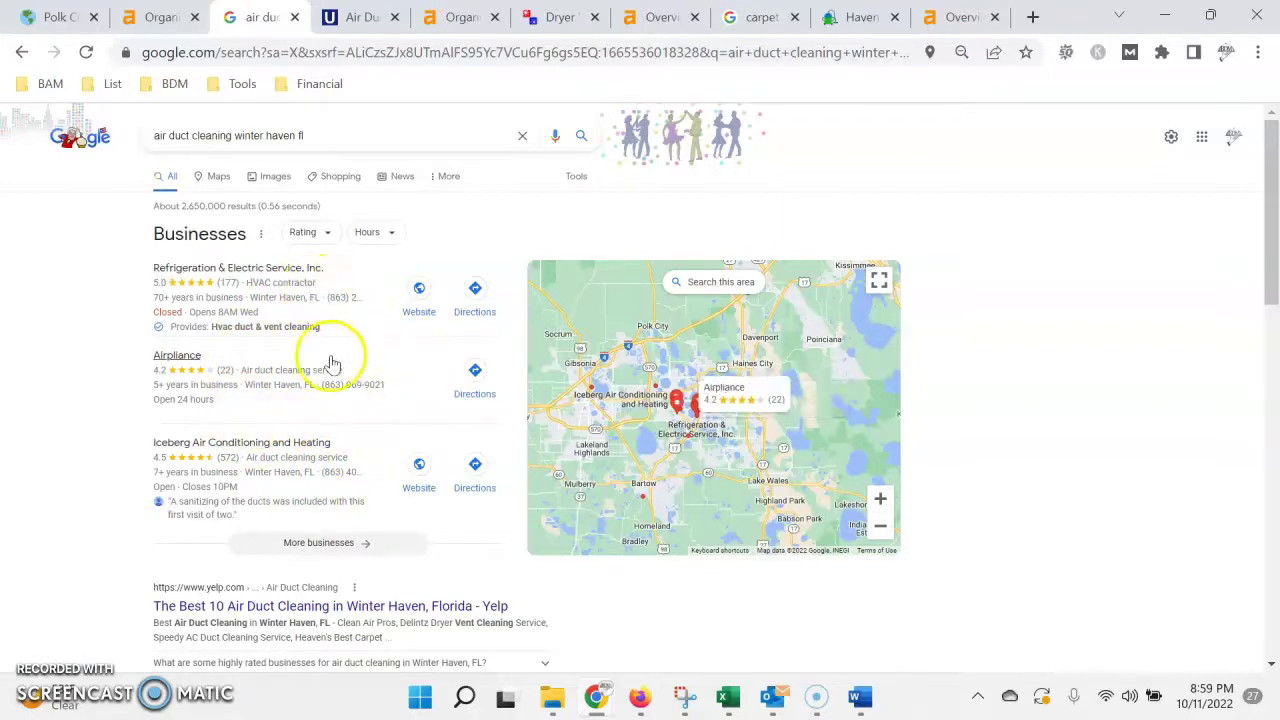
{"action": "scroll", "coordinate": [330, 380], "scroll_direction": "down", "scroll_amount": 2}
{"action": "scroll", "coordinate": [340, 410], "scroll_direction": "down", "scroll_amount": 3}
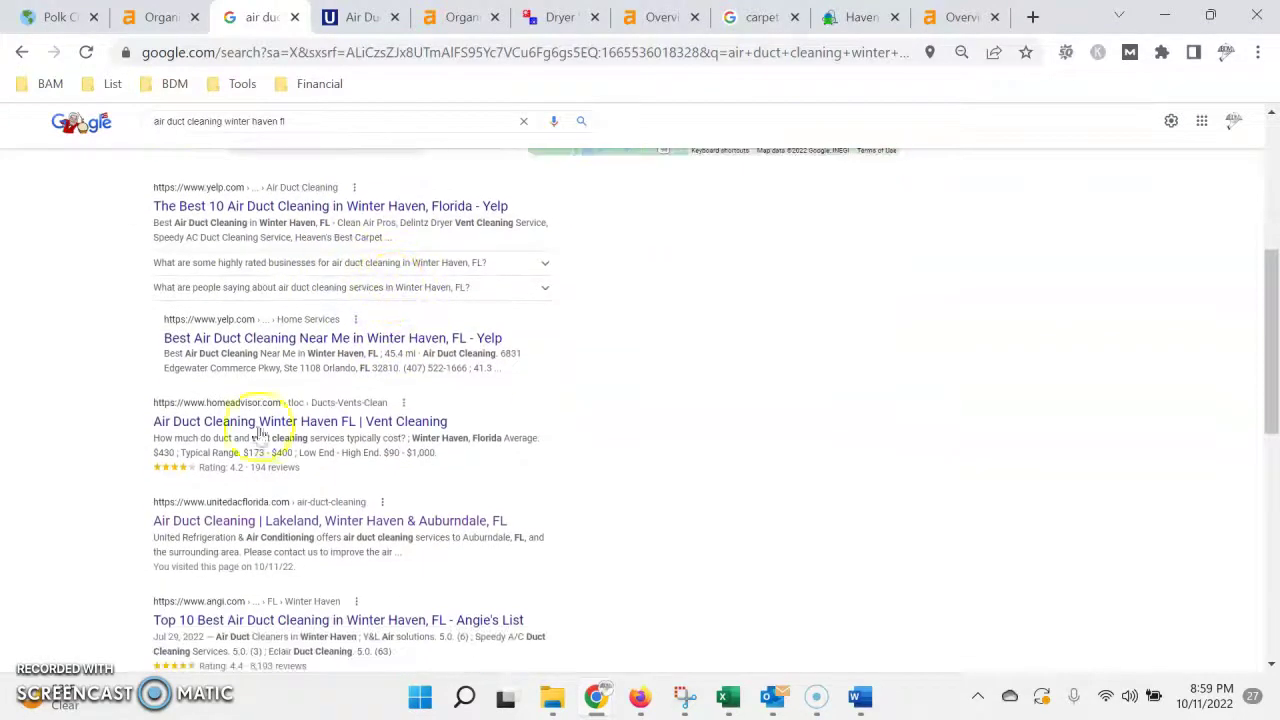
{"action": "scroll", "coordinate": [343, 420], "scroll_direction": "down", "scroll_amount": 3}
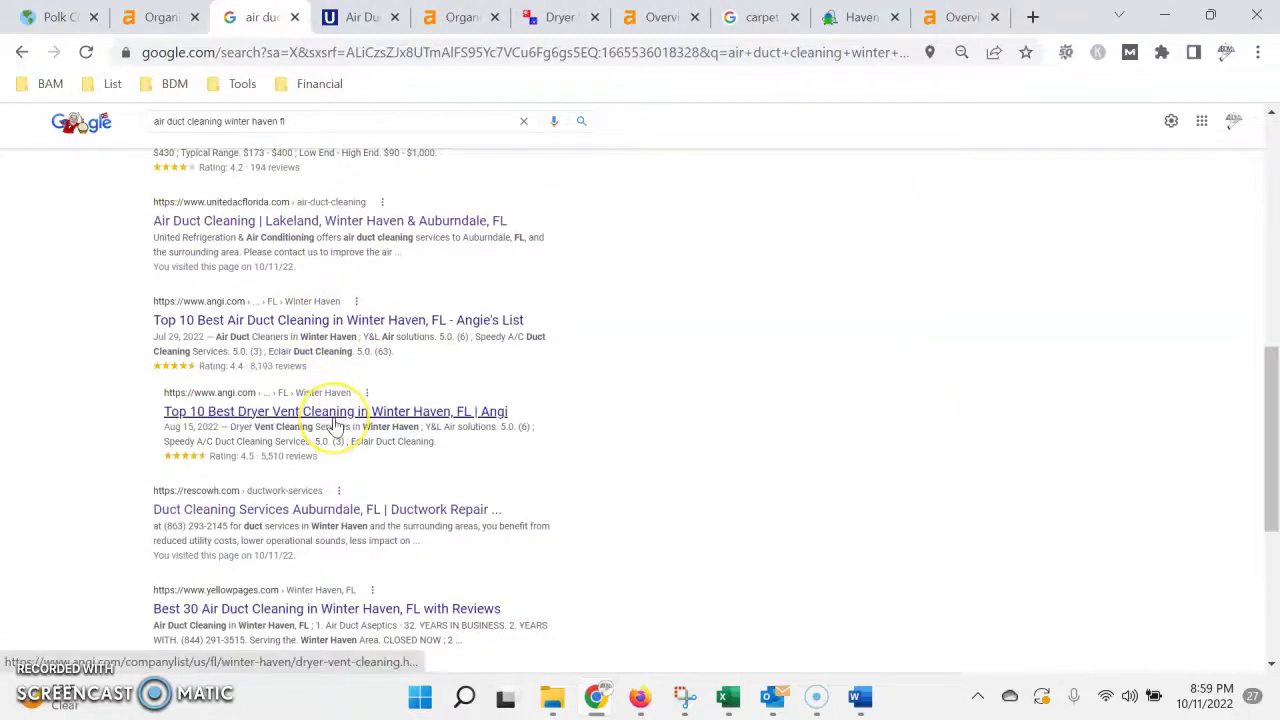
{"action": "scroll", "coordinate": [335, 423], "scroll_direction": "down", "scroll_amount": 2}
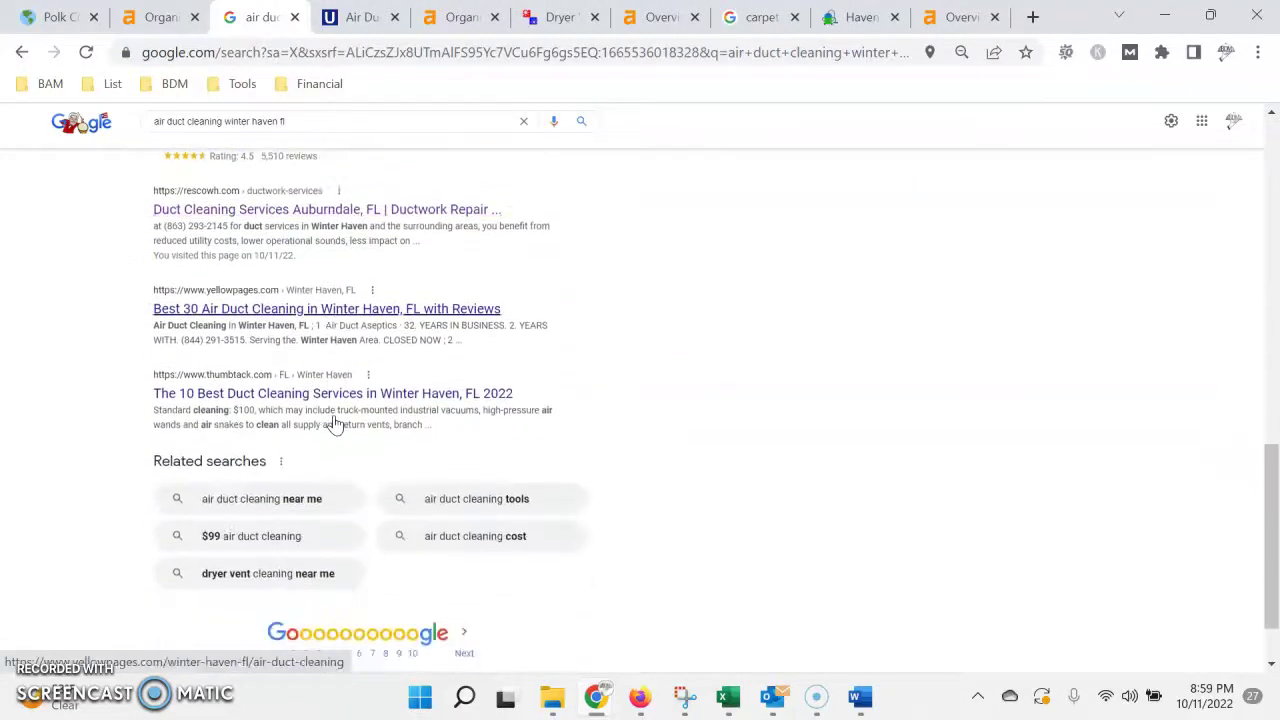
{"action": "scroll", "coordinate": [335, 418], "scroll_direction": "up", "scroll_amount": 2}
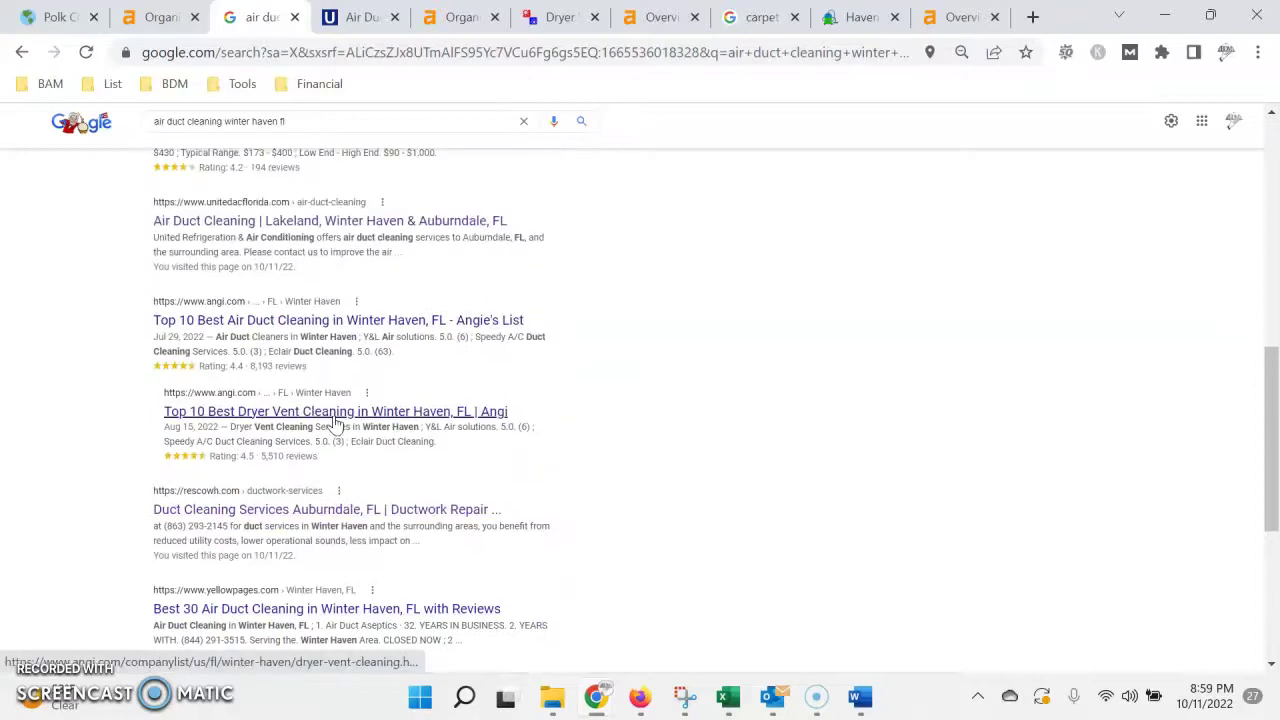
{"action": "scroll", "coordinate": [335, 425], "scroll_direction": "up", "scroll_amount": 3}
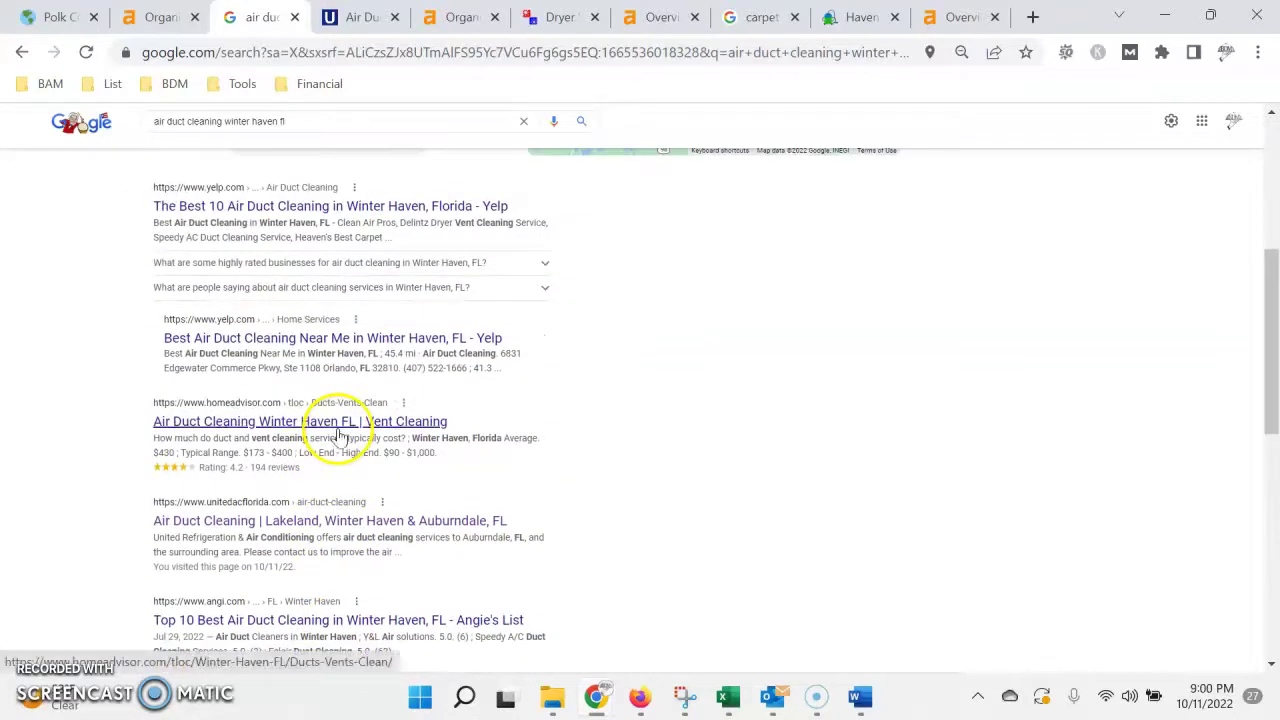
{"action": "scroll", "coordinate": [340, 435], "scroll_direction": "up", "scroll_amount": 2}
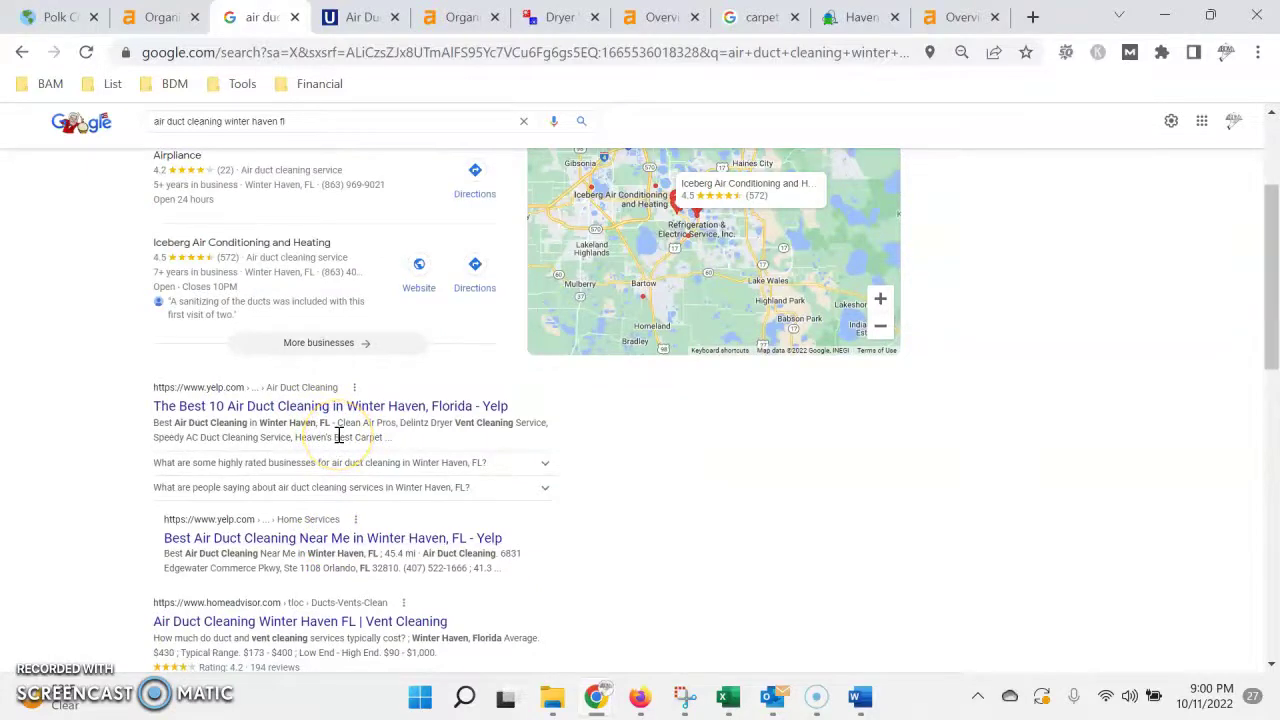
{"action": "scroll", "coordinate": [343, 486], "scroll_direction": "up", "scroll_amount": 2}
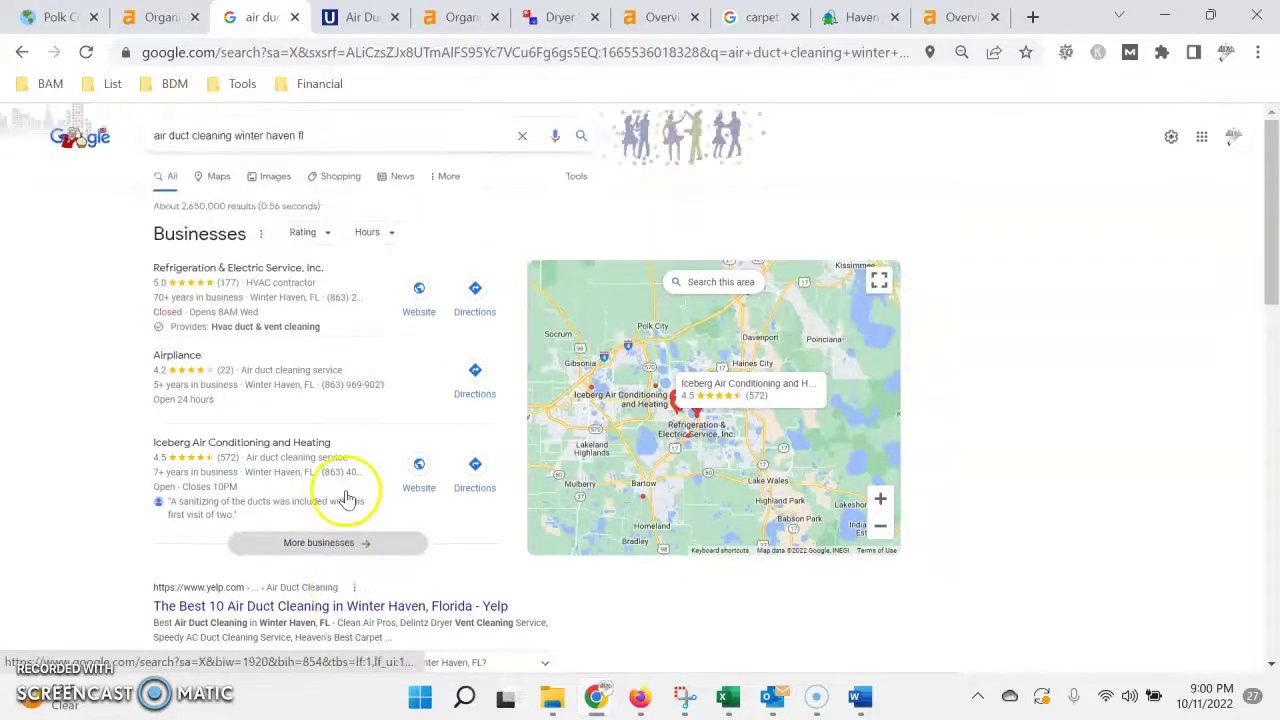
{"action": "scroll", "coordinate": [343, 491], "scroll_direction": "down", "scroll_amount": 1}
{"action": "scroll", "coordinate": [347, 493], "scroll_direction": "down", "scroll_amount": 1}
{"action": "scroll", "coordinate": [280, 420], "scroll_direction": "up", "scroll_amount": 2}
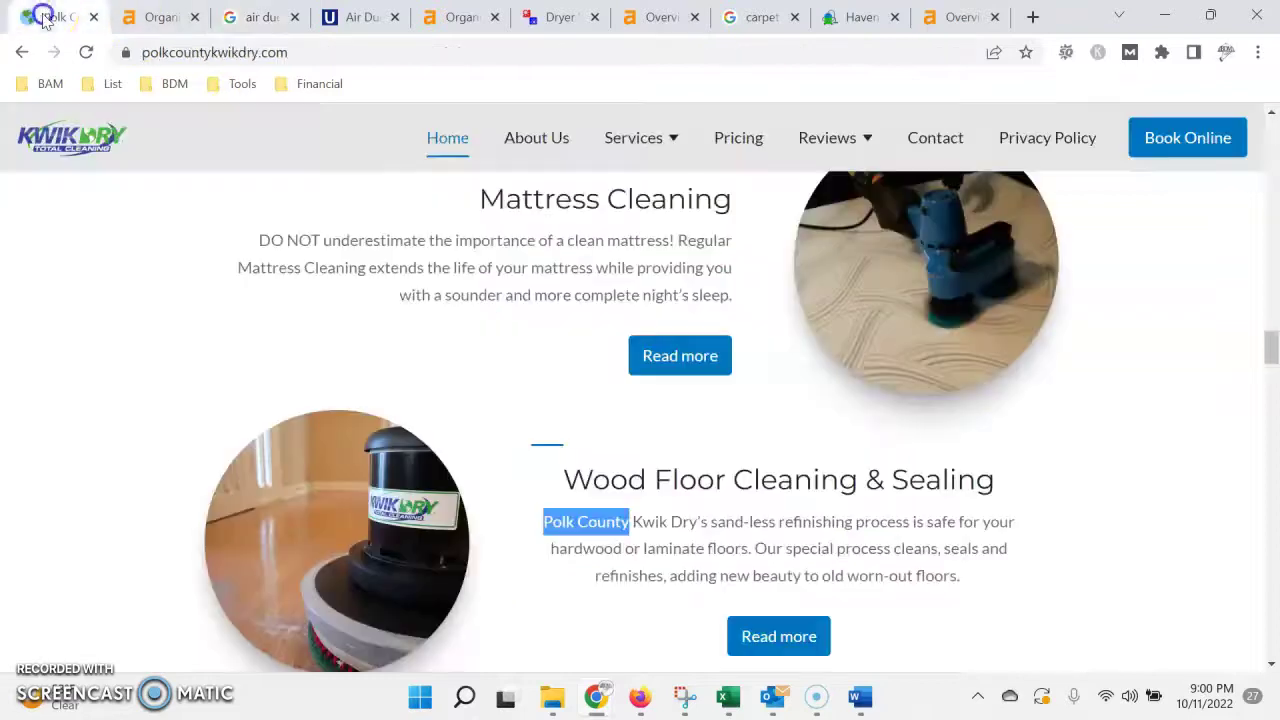
Step: Return to the Kwik Dry homepage and scroll up to the features row, Dries in 1 Hour to All Inclusive Pricing
{"action": "left_click", "coordinate": [55, 17]}
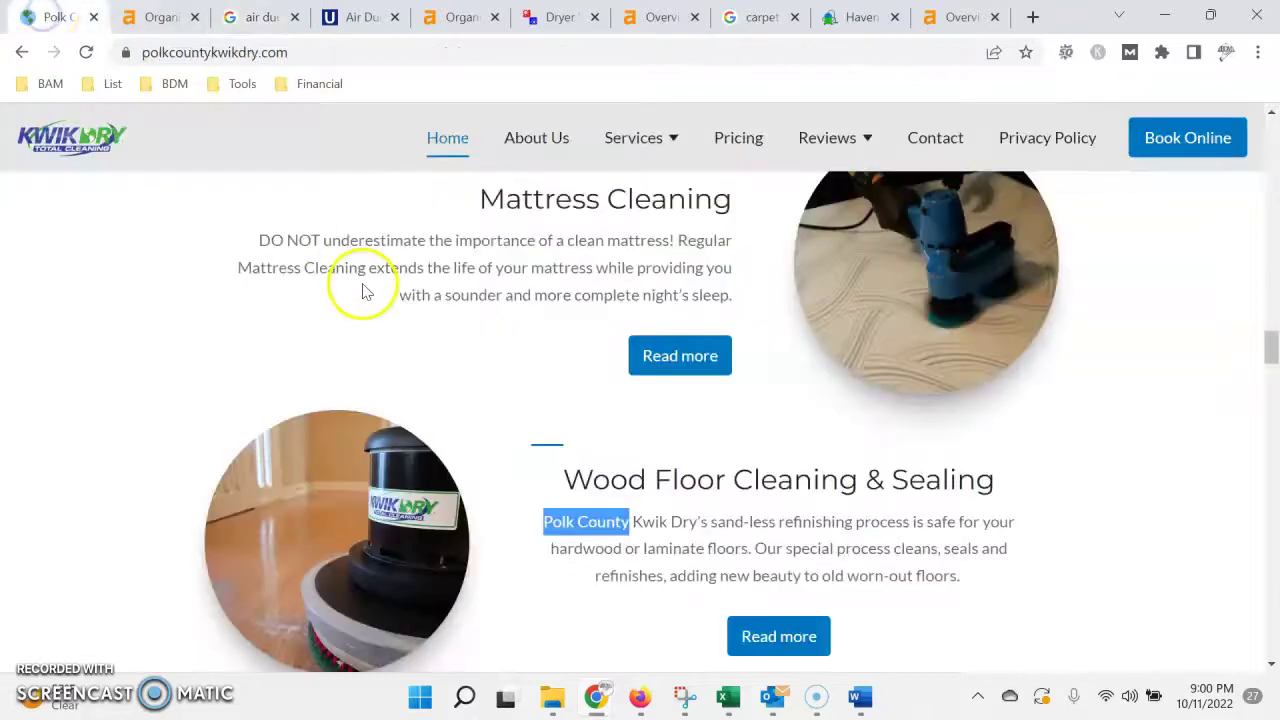
{"action": "scroll", "coordinate": [374, 297], "scroll_direction": "up", "scroll_amount": 7}
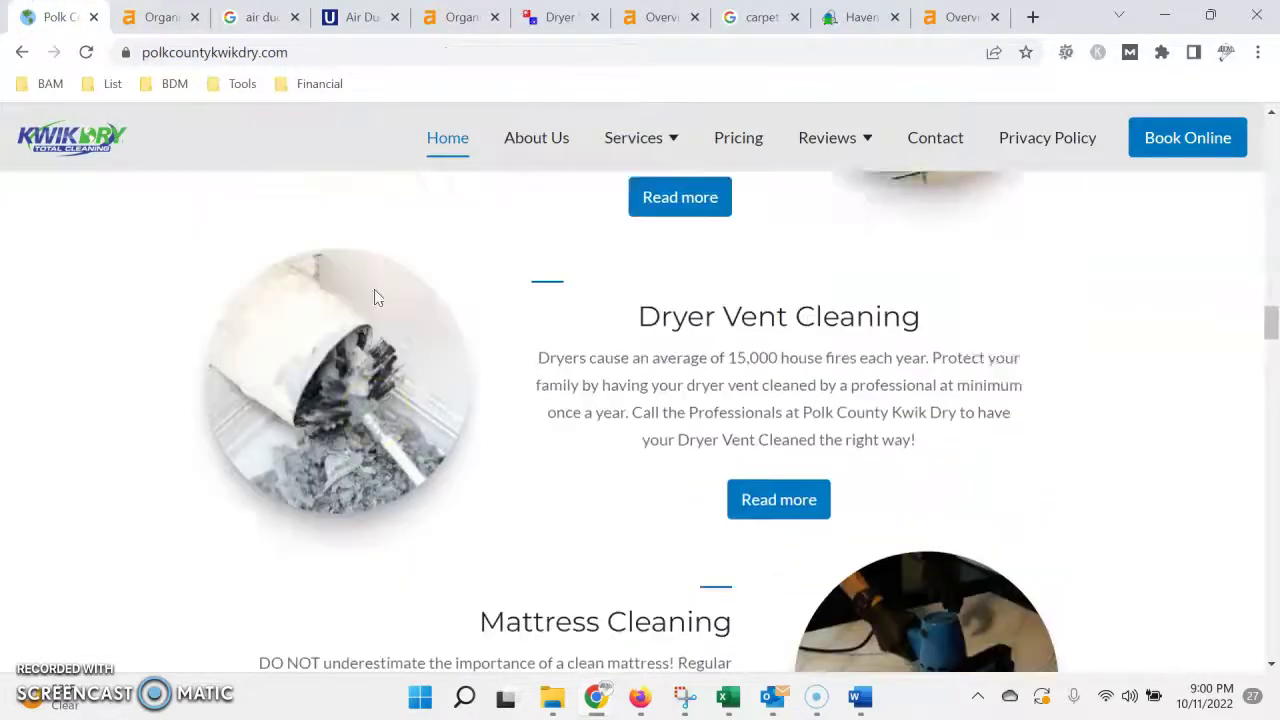
{"action": "scroll", "coordinate": [580, 340], "scroll_direction": "up", "scroll_amount": 7}
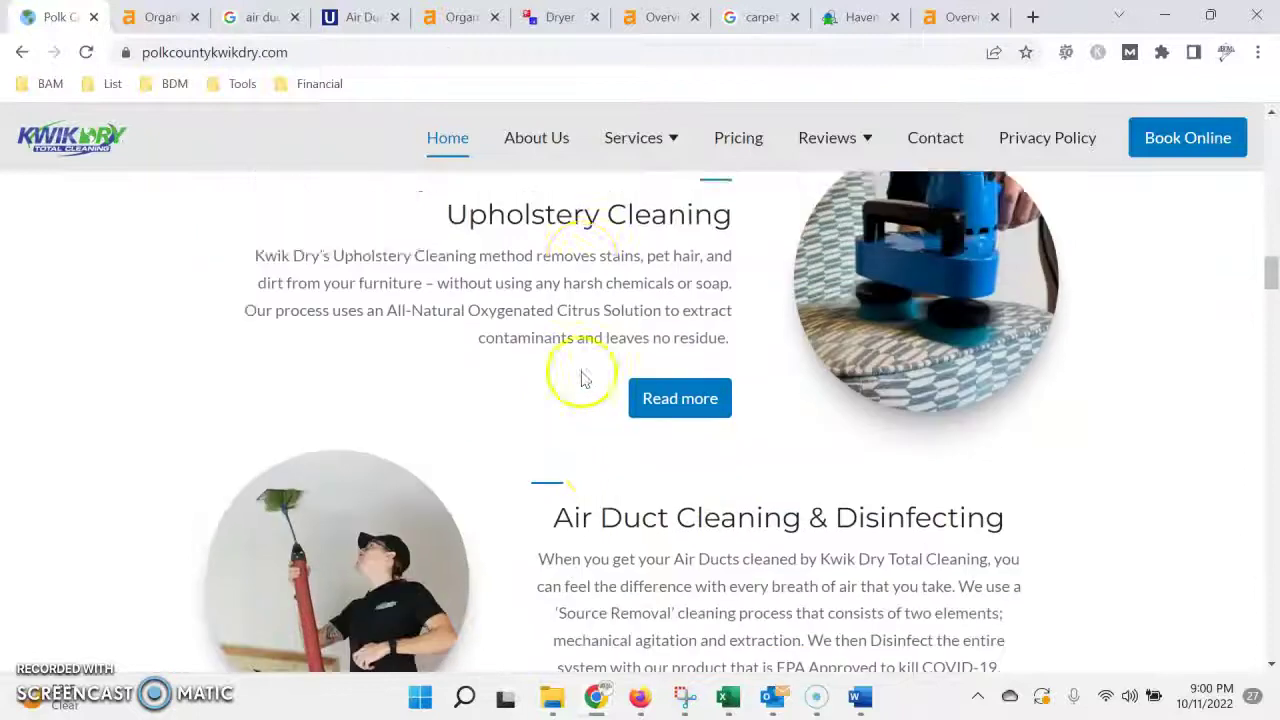
{"action": "scroll", "coordinate": [583, 372], "scroll_direction": "up", "scroll_amount": 3}
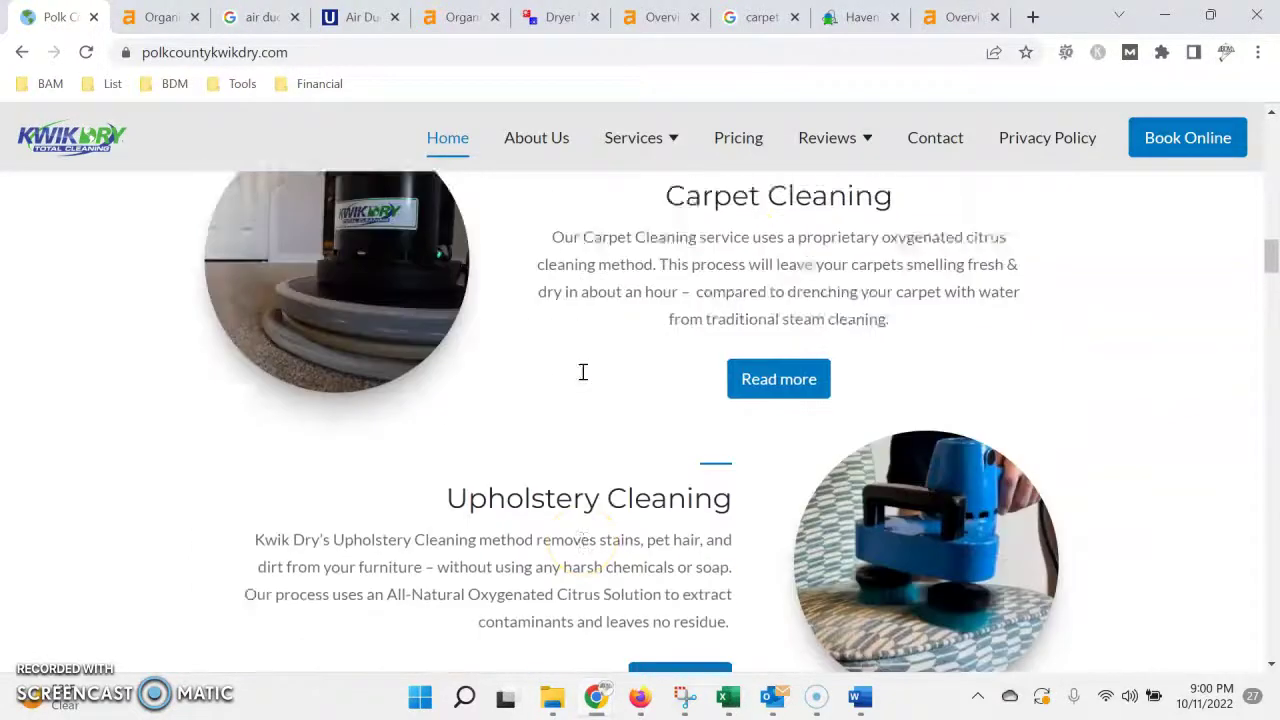
{"action": "scroll", "coordinate": [583, 372], "scroll_direction": "up", "scroll_amount": 5}
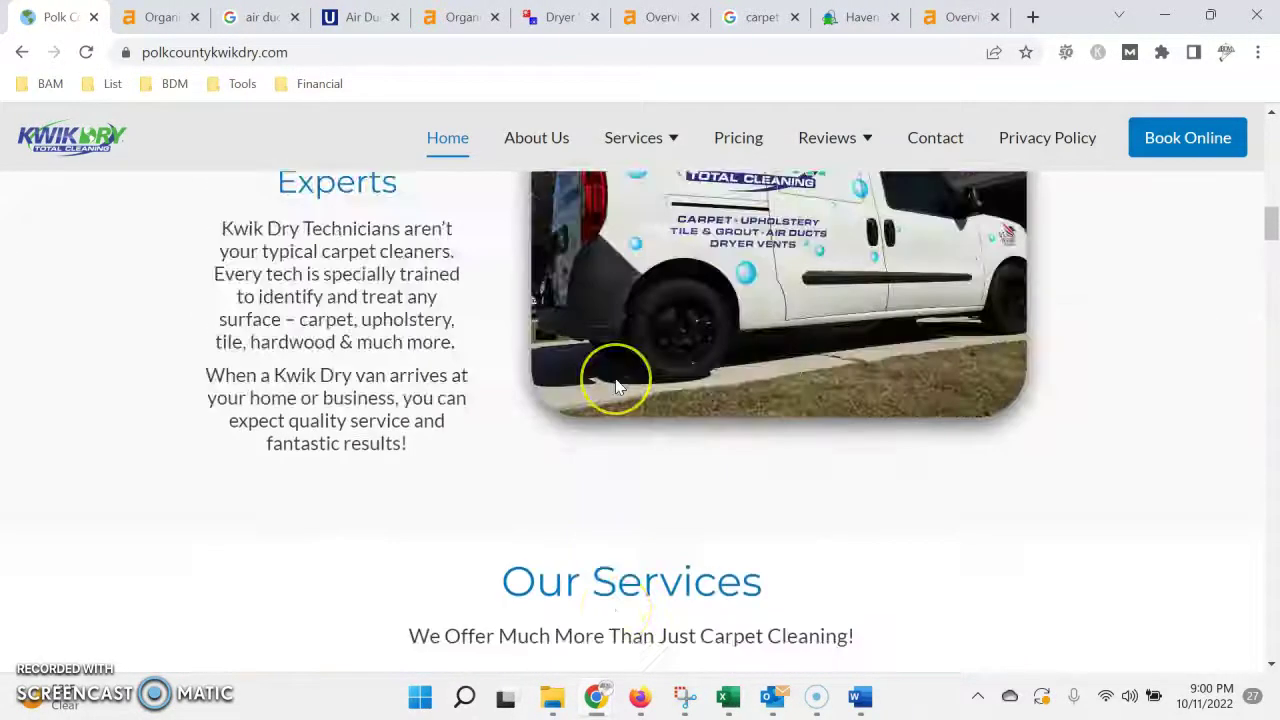
{"action": "scroll", "coordinate": [616, 387], "scroll_direction": "up", "scroll_amount": 3}
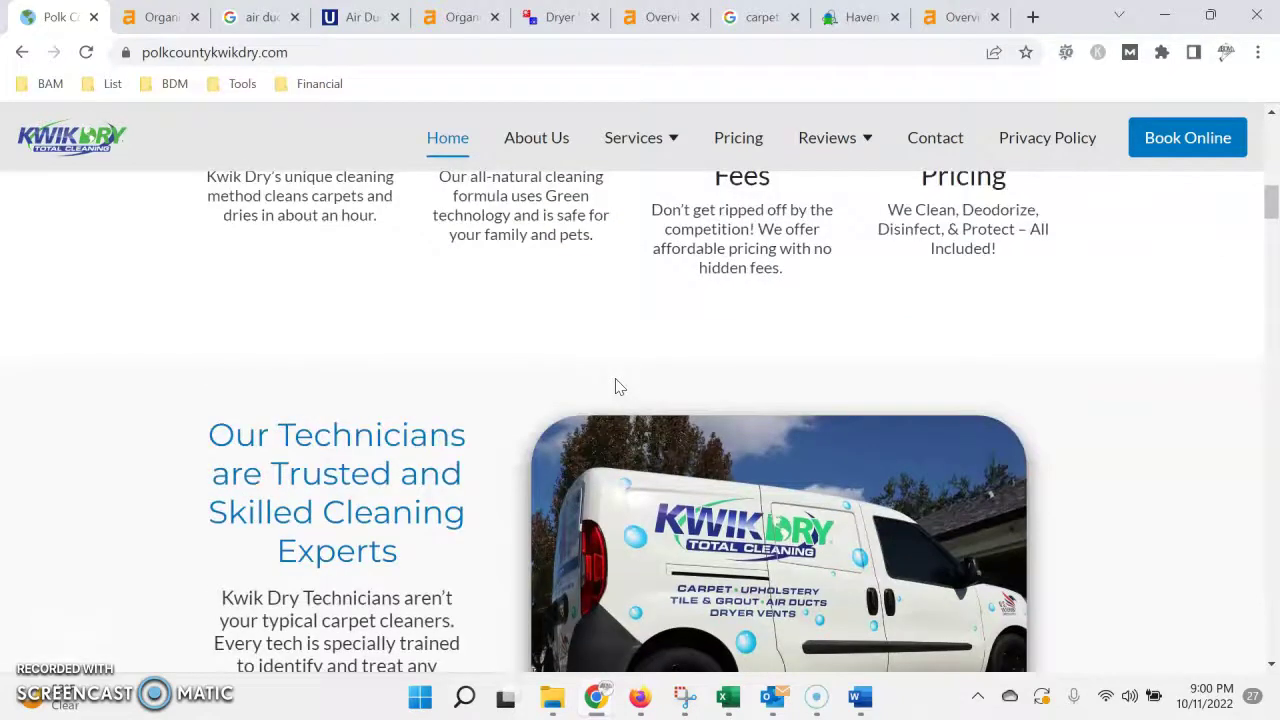
{"action": "scroll", "coordinate": [616, 387], "scroll_direction": "up", "scroll_amount": 2}
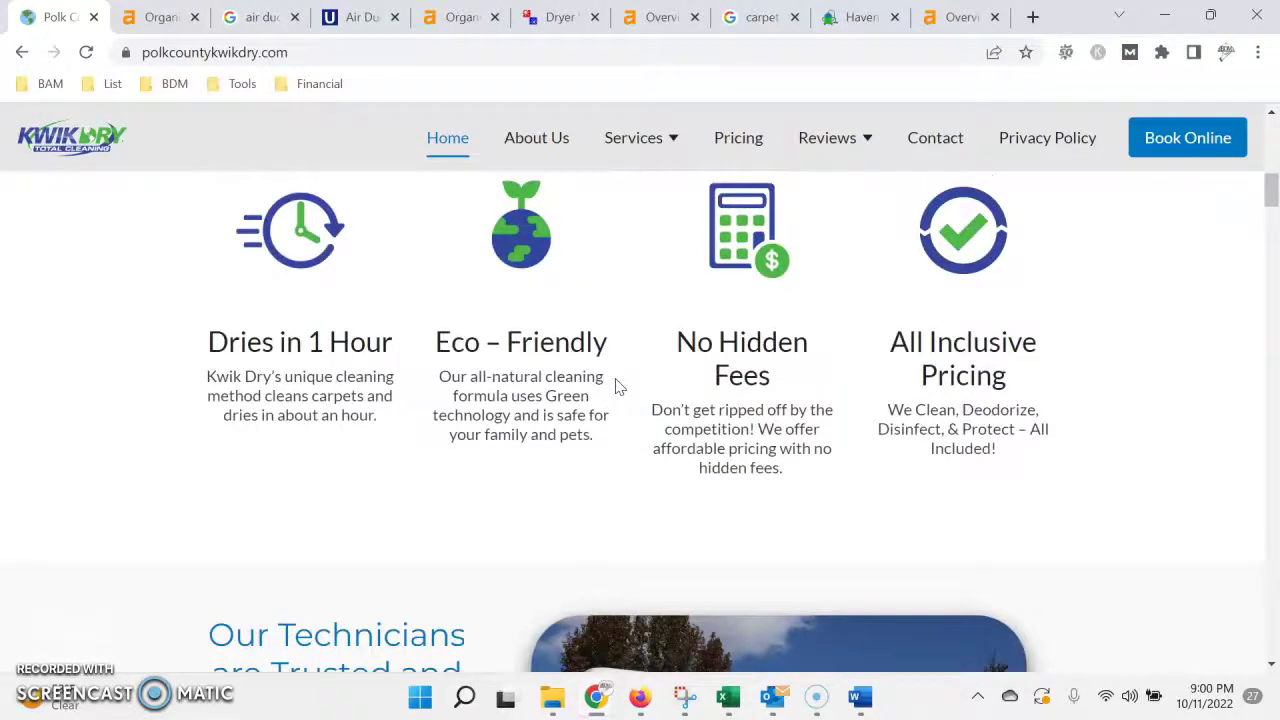
{"action": "left_click", "coordinate": [606, 383]}
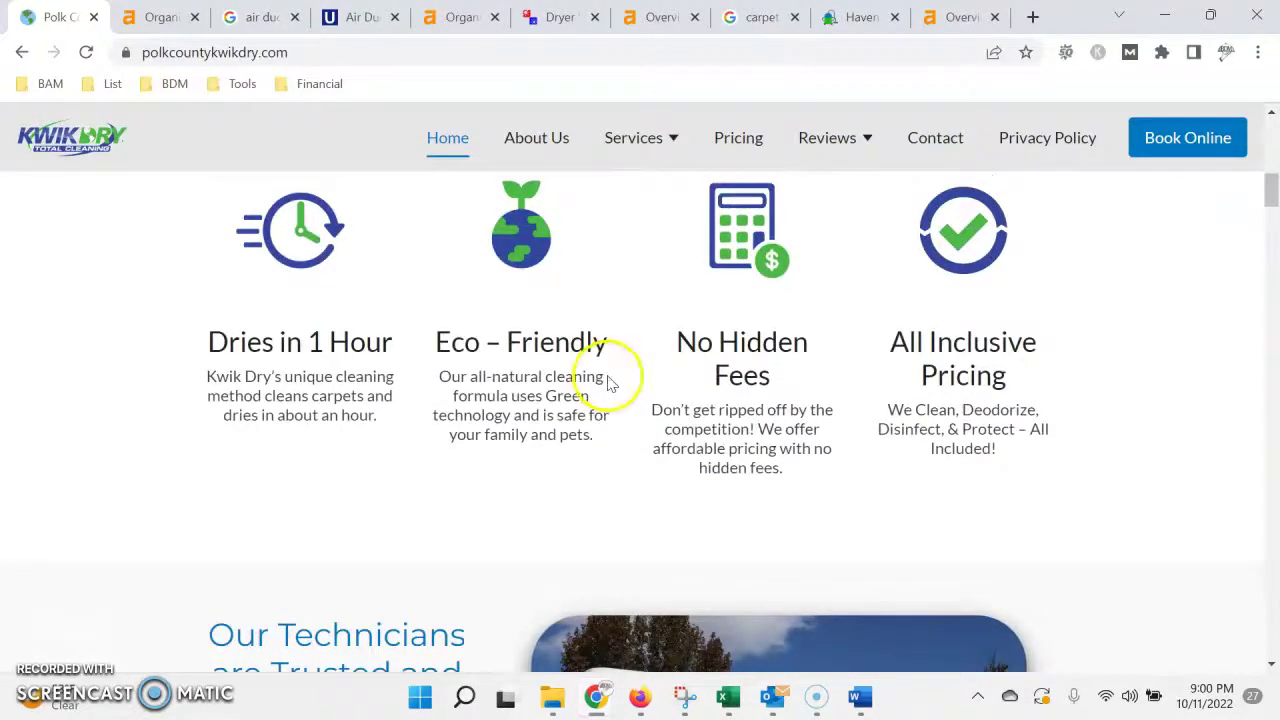